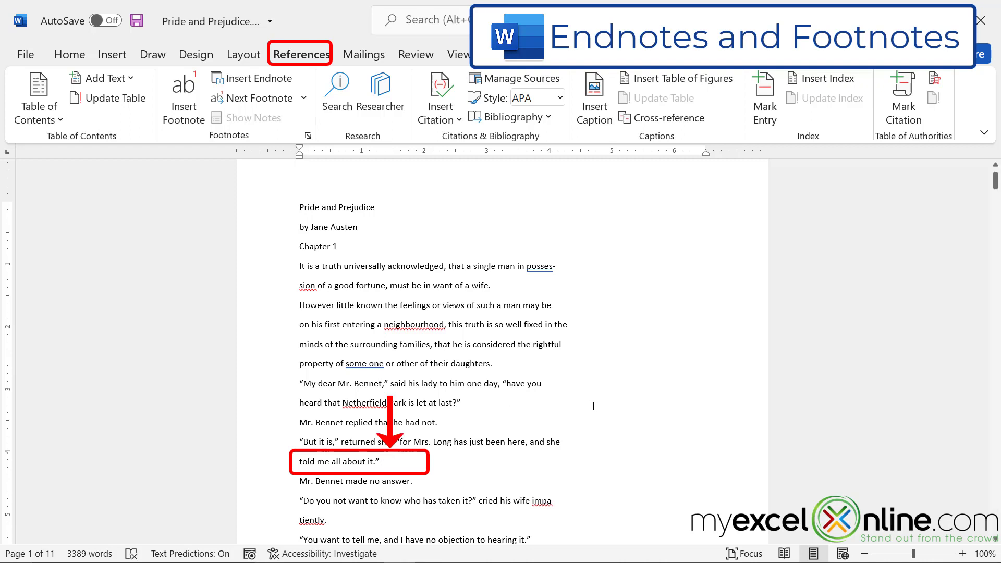
- Insert an endnote after "told me all about it." with the text "This is my end note"
click(251, 79)
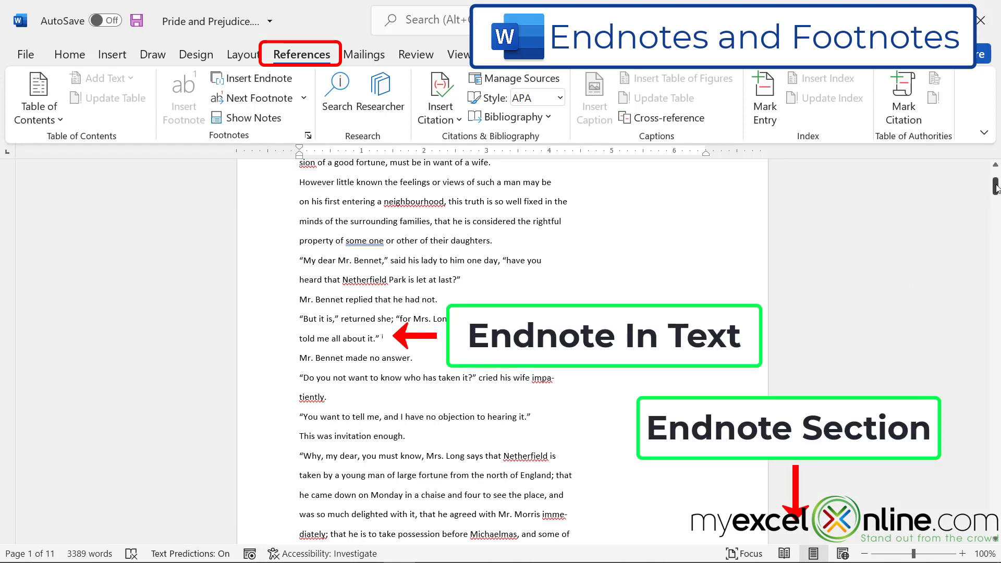
drag(996, 188, 996, 524)
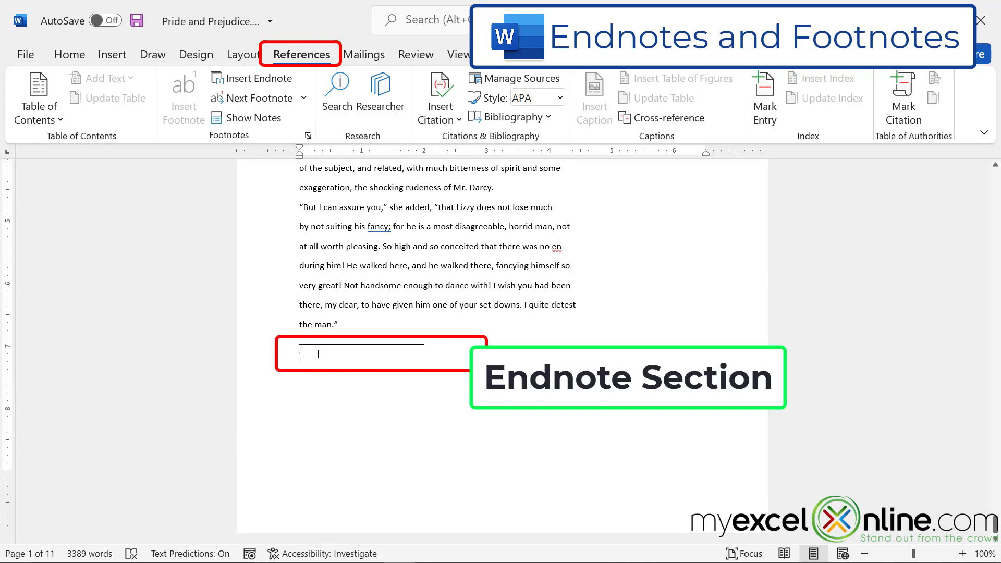
text(T)
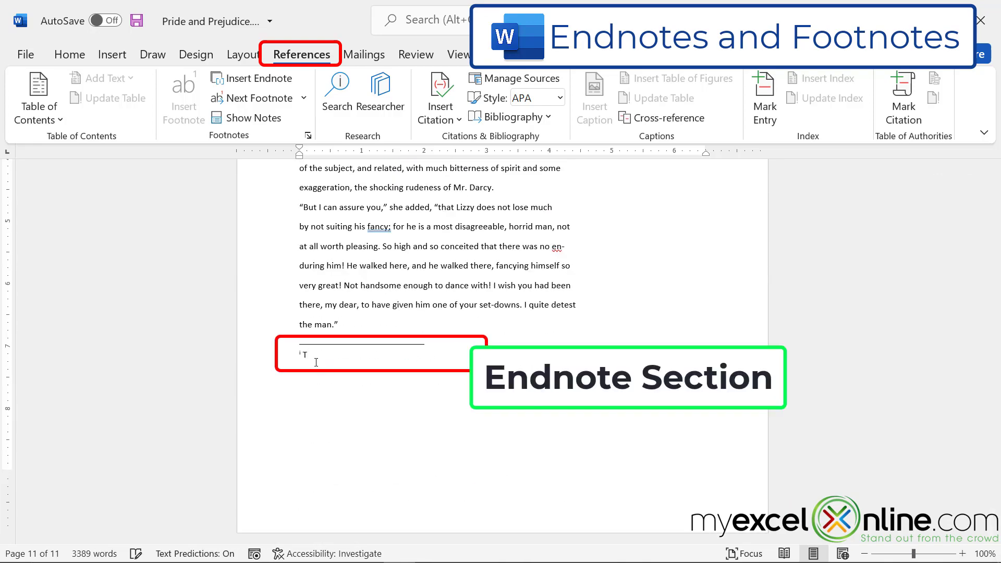
text(his is my endnotes)
- Insert a footnote after "heard that Netherfield Park is let at last?" with the text "This is my footnote"
key(ctrl+Home)
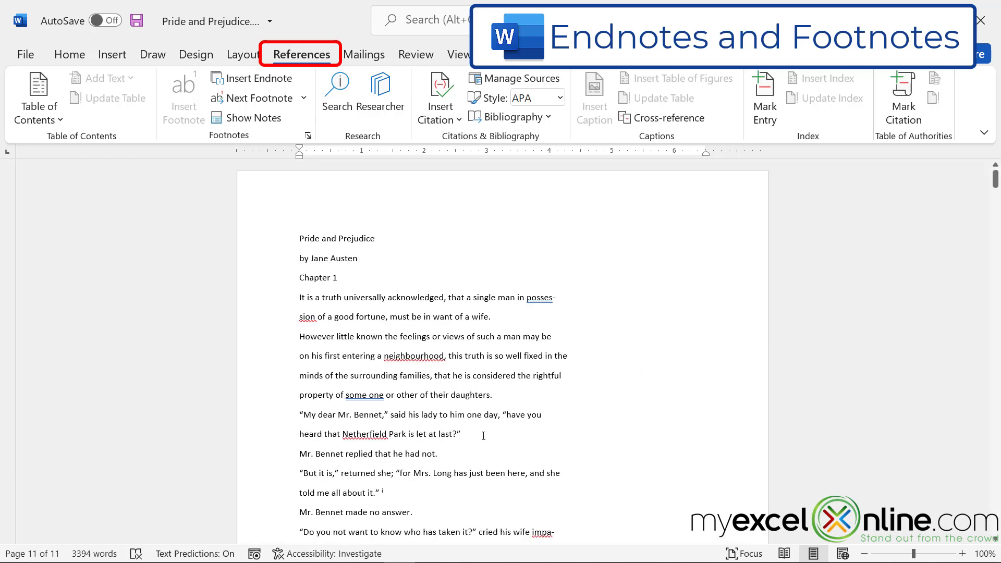
click(476, 430)
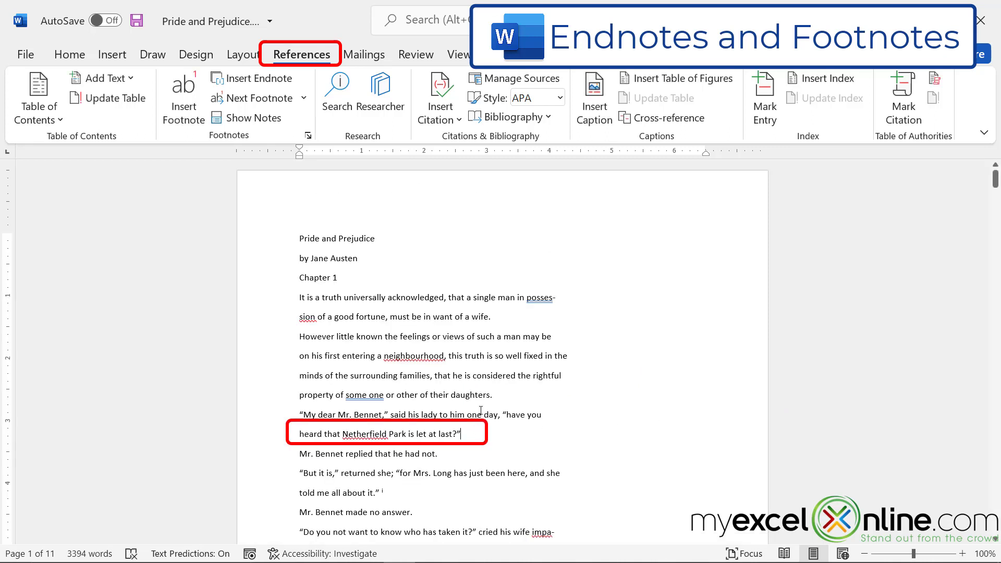
click(179, 110)
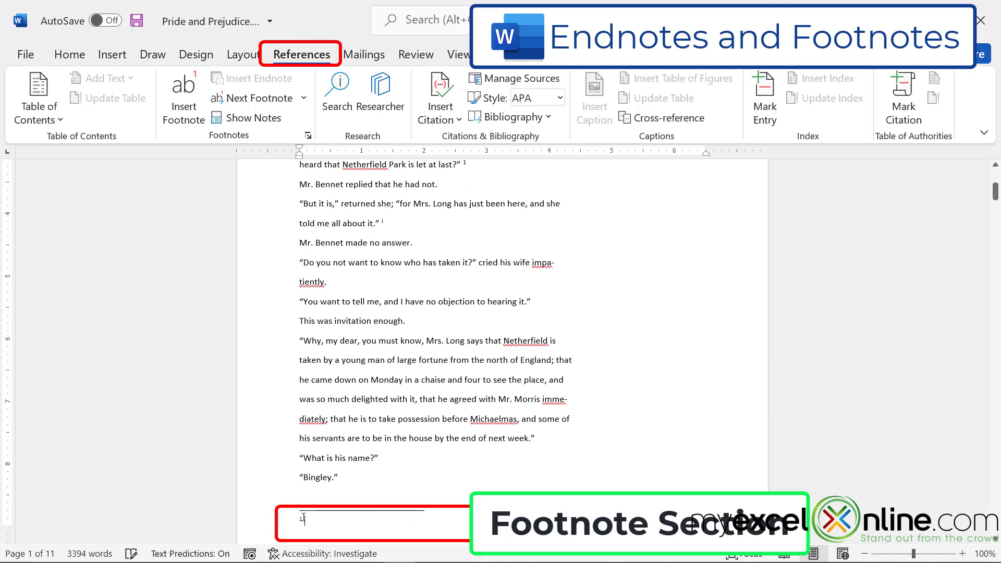
text(This is my fooo)
key(BackSpace)
text(tnote)
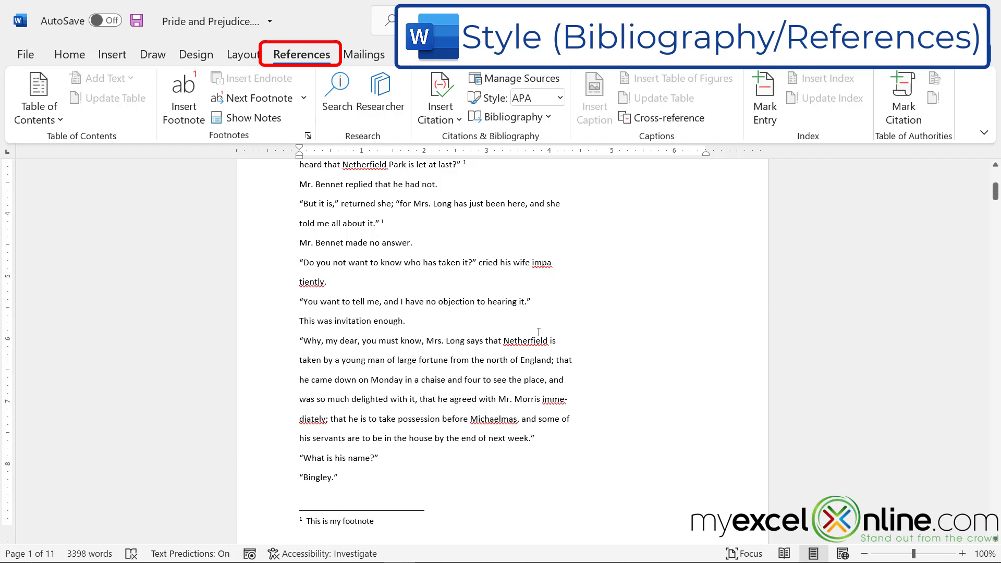
- Look through the available citation styles and set the bibliography style to MLA
click(561, 99)
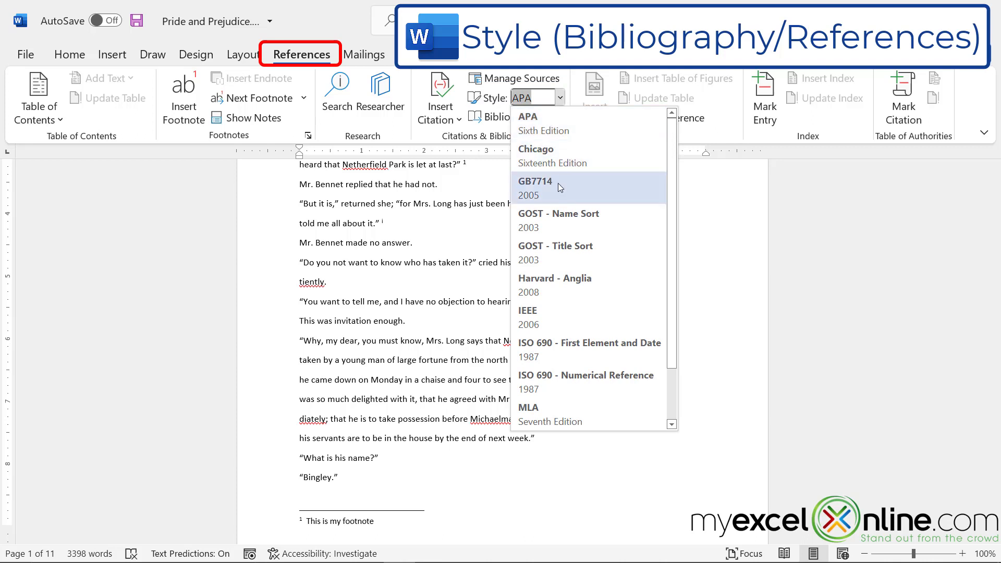
scroll(571, 295, down, 2)
scroll(603, 380, up, 2)
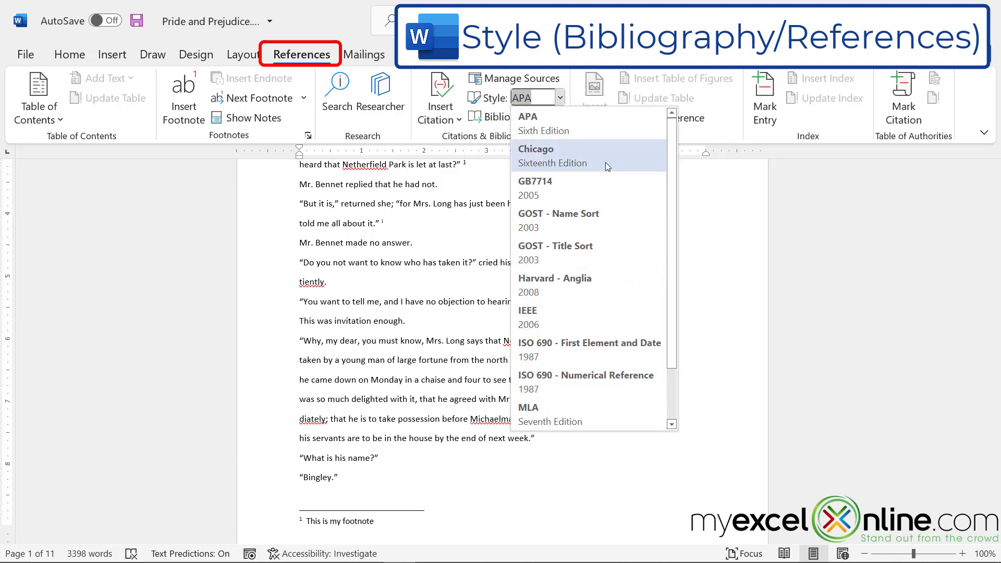
click(558, 415)
- Insert a bibliography below the first page's footnote text and close the Researcher pane
click(548, 119)
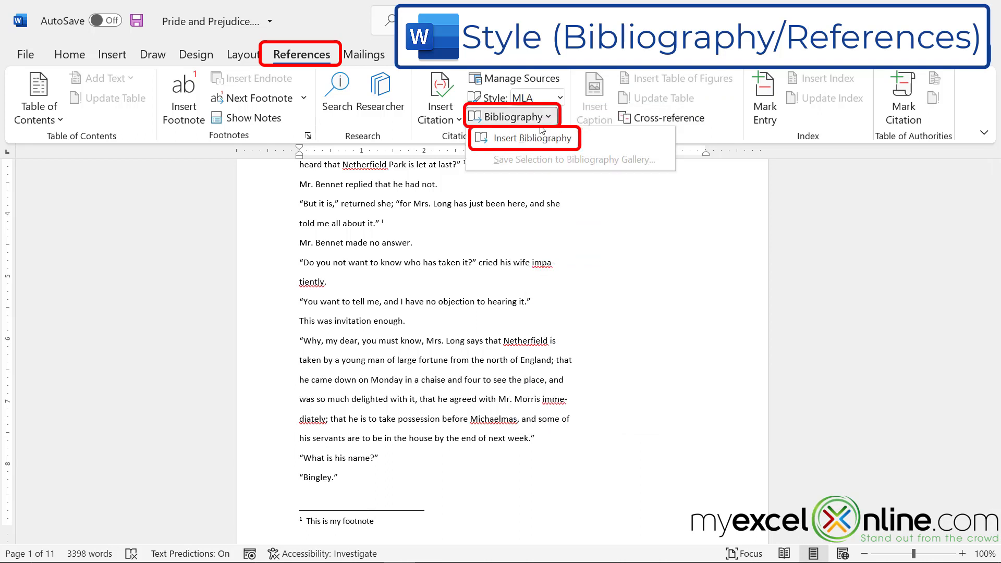
click(532, 139)
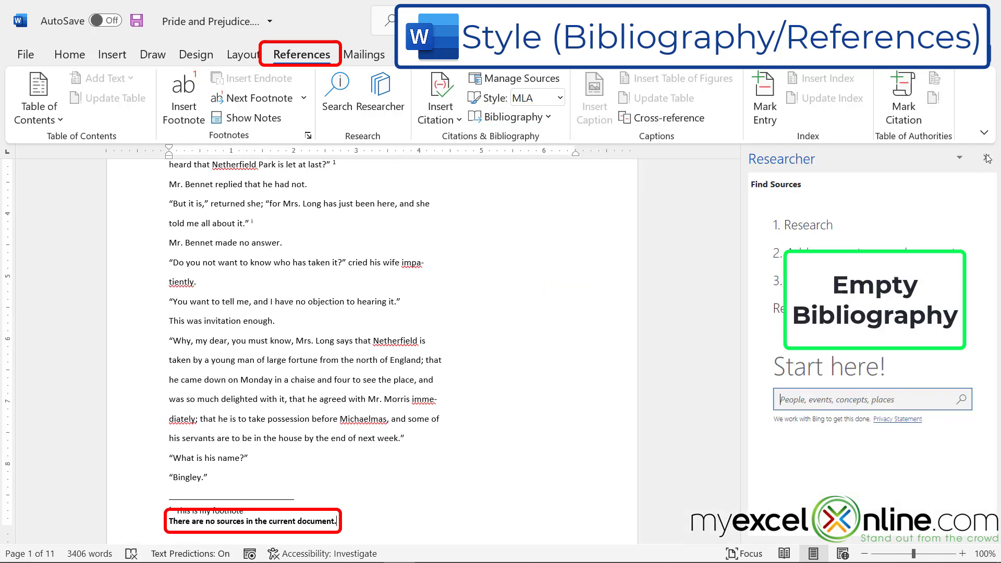
click(986, 158)
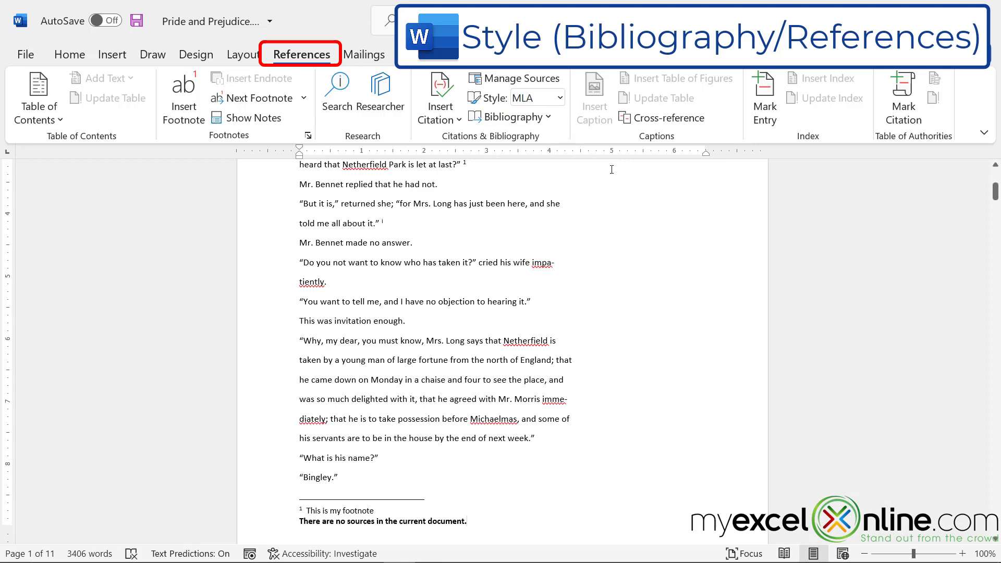
- Add a new Book source with author Author, title Title, year 1996, city City, publisher Publisher and medium Text
click(459, 121)
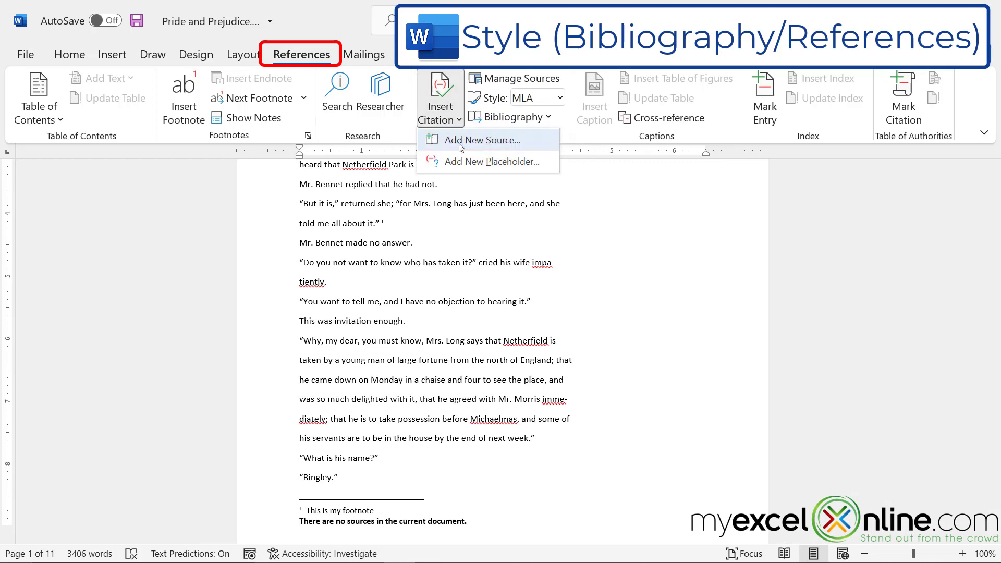
click(482, 140)
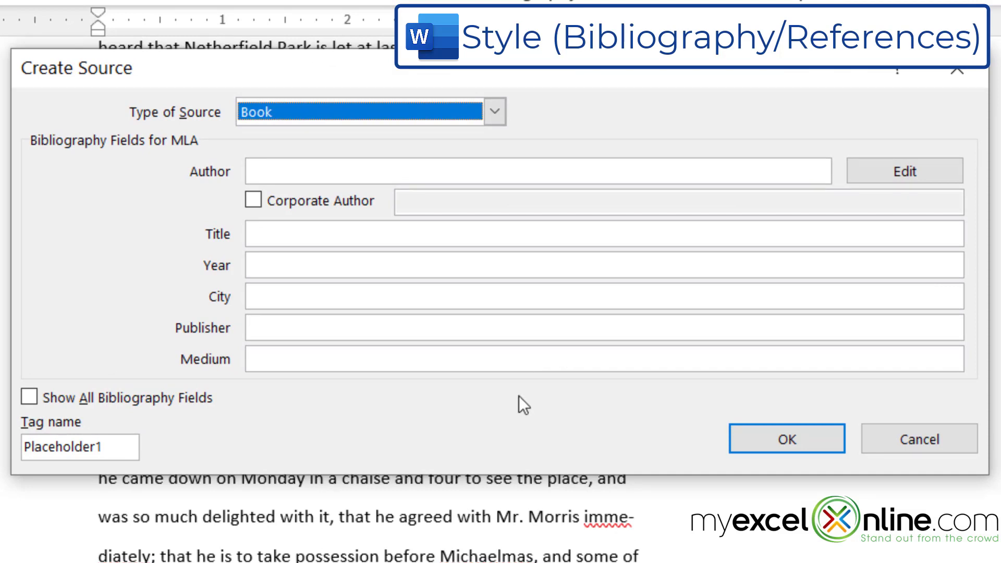
click(368, 173)
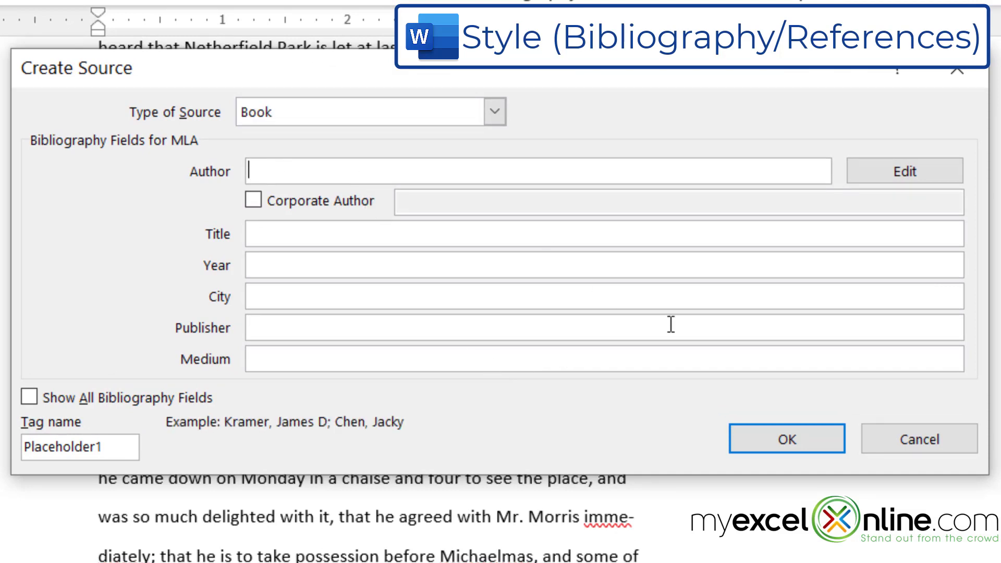
text(Author)
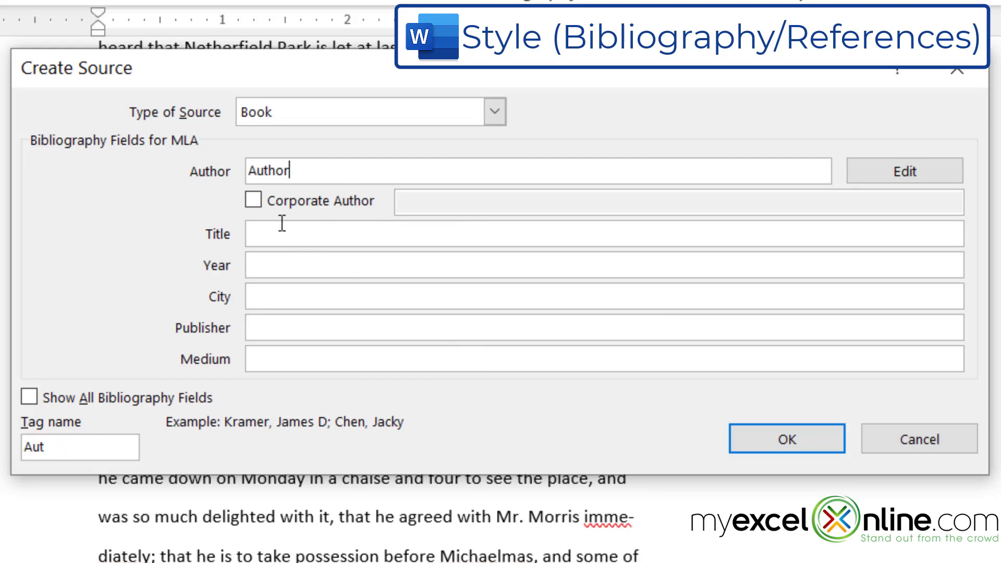
click(278, 230)
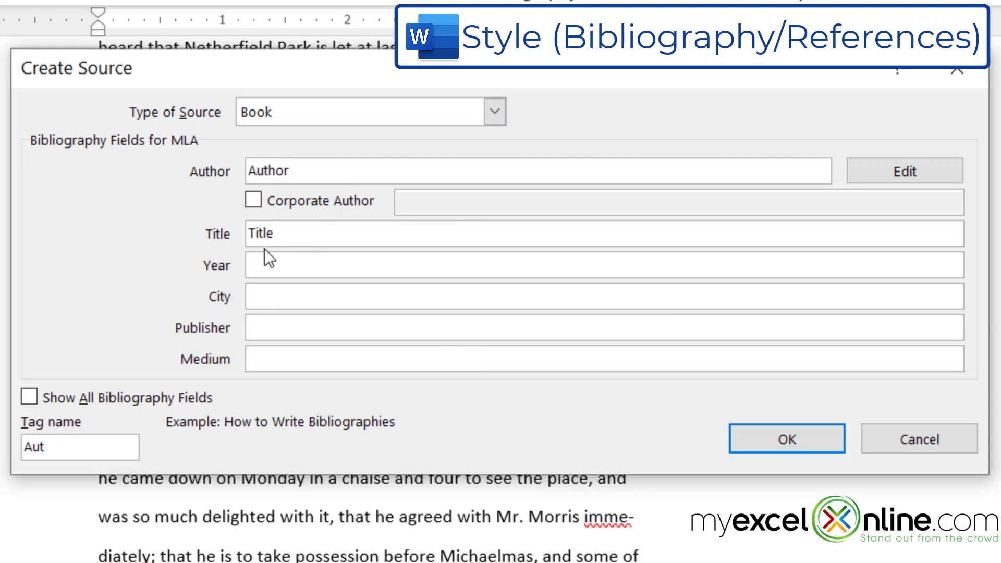
click(272, 265)
text(1996)
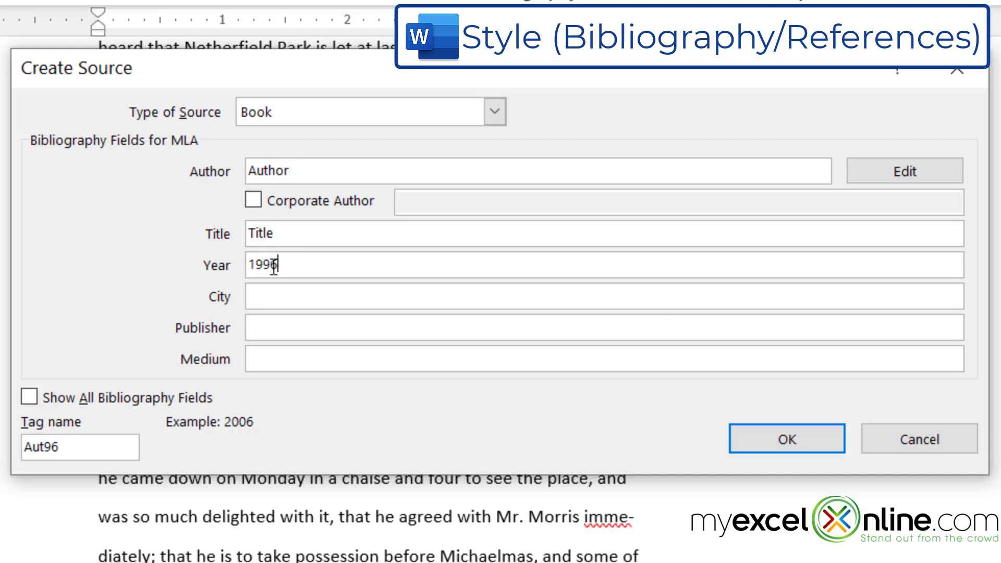
click(273, 299)
text(City)
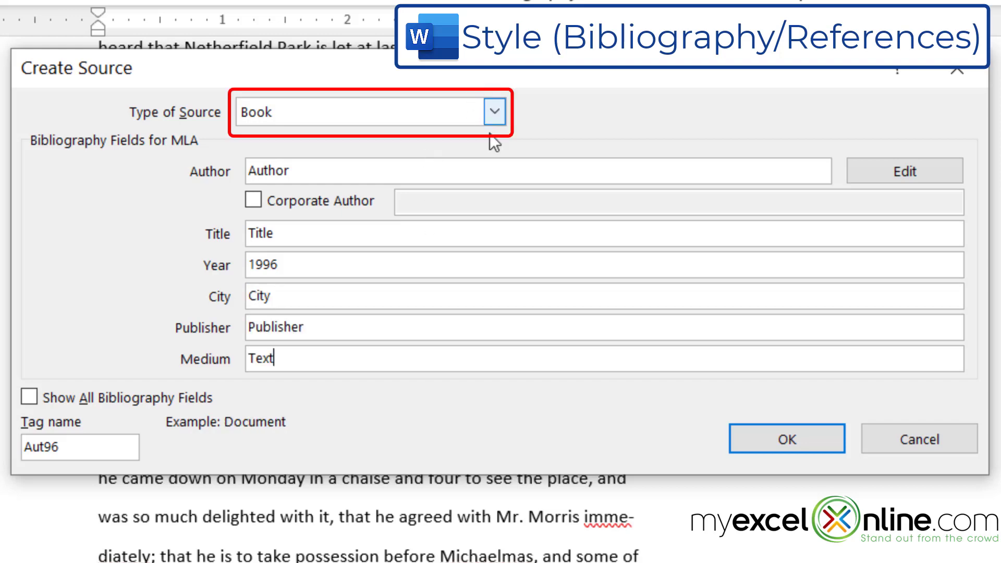
- Review the available source types, keep Book, and save the new source as a citation
click(495, 112)
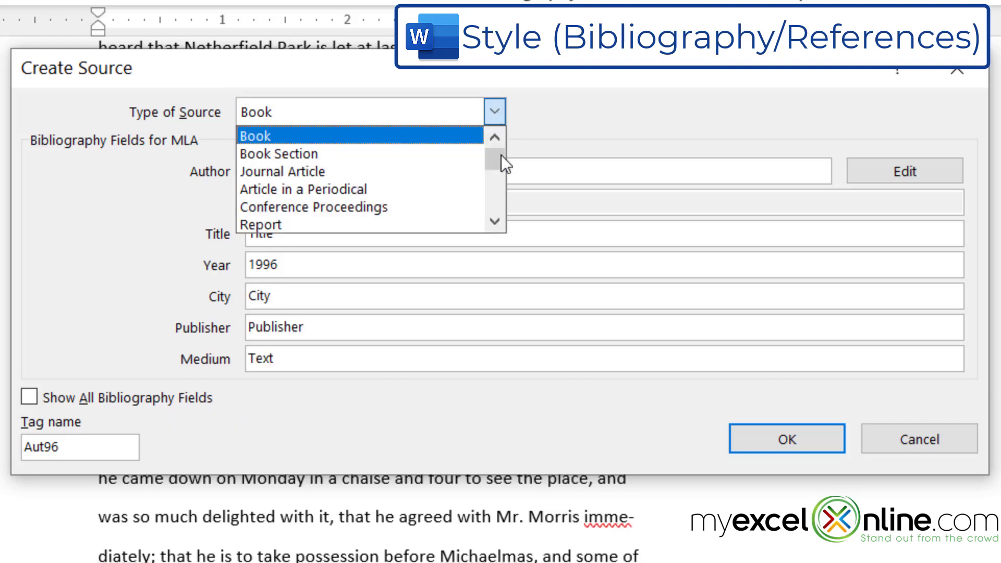
click(498, 217)
click(498, 218)
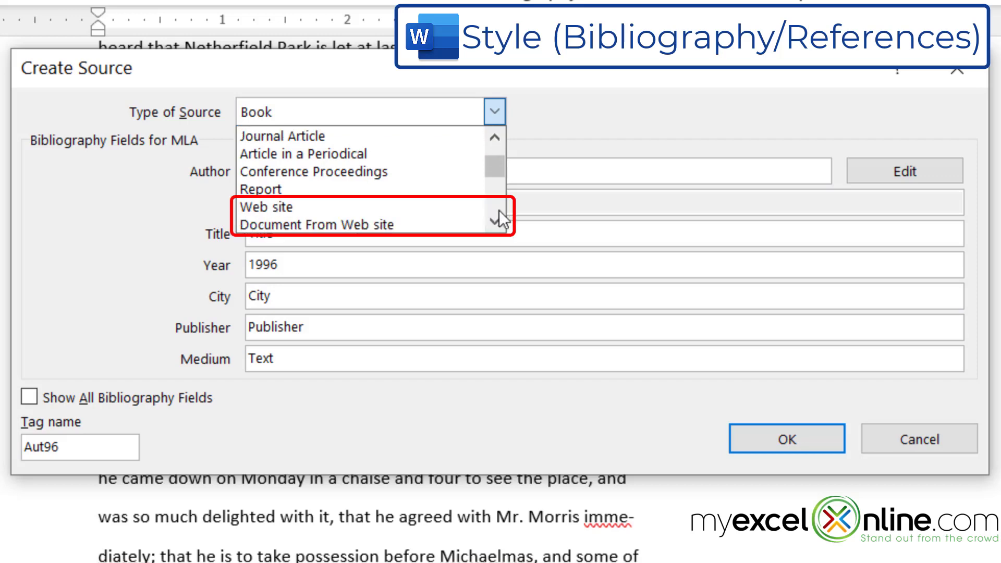
click(579, 108)
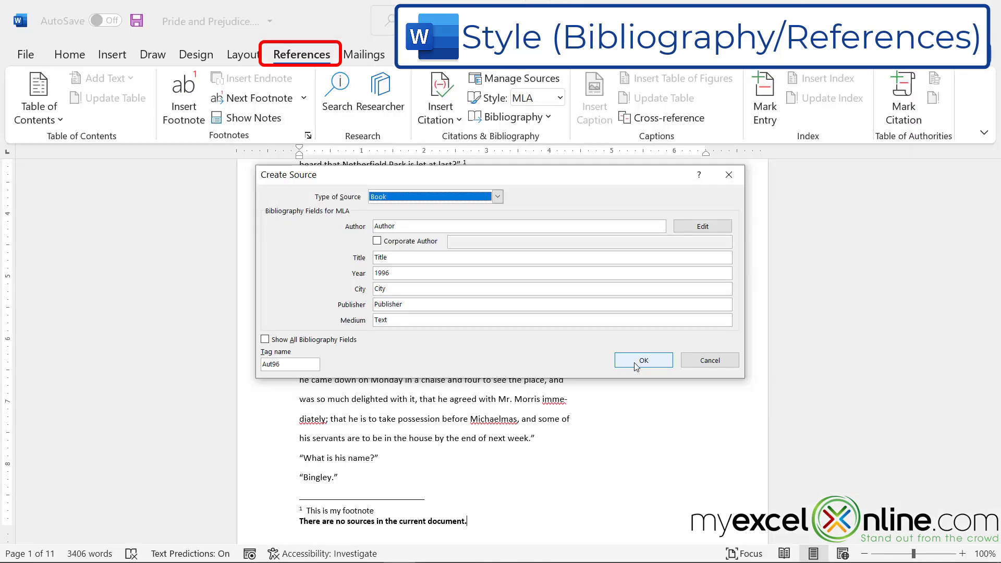
click(771, 443)
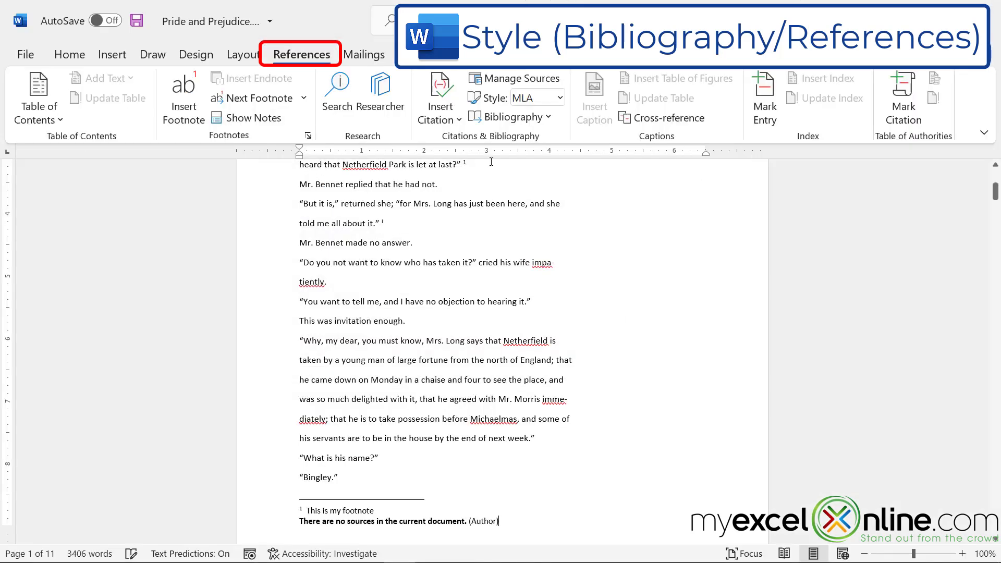
- Add a Web site source with author Author, page name Website, year 2003, month 12, day 1, accessed year 2022, month 1, day 14
click(448, 117)
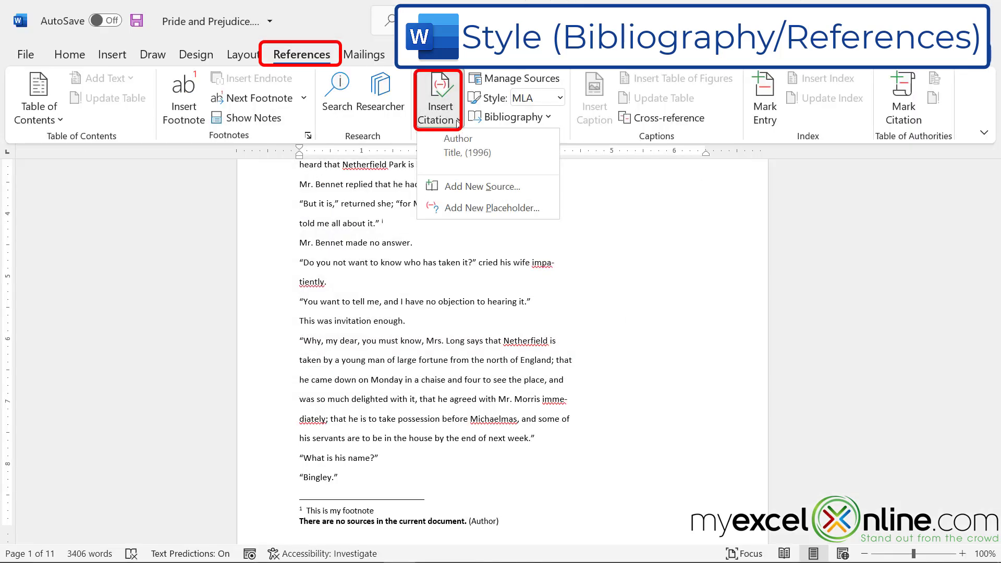
click(457, 195)
click(451, 194)
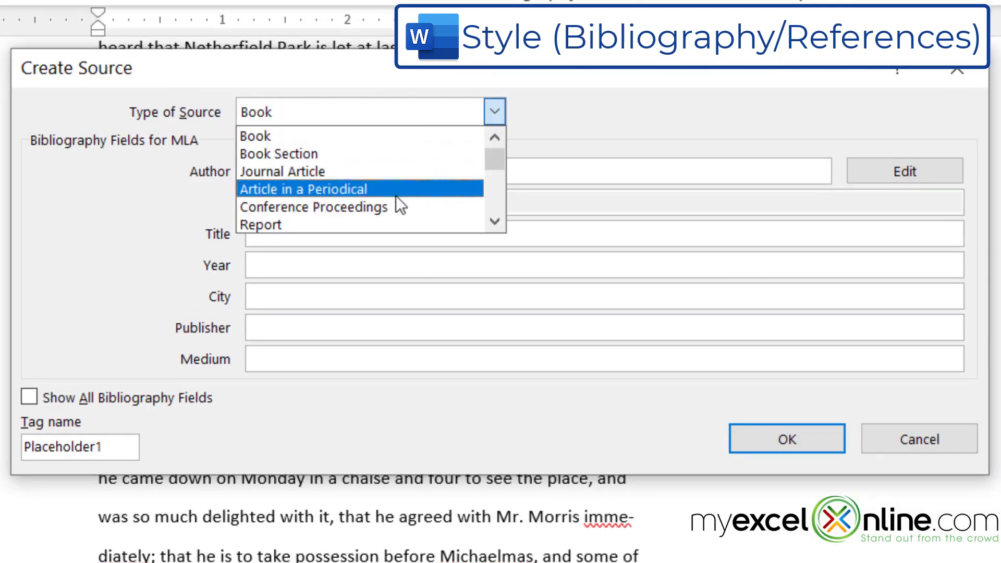
scroll(391, 196, down, 1)
click(391, 208)
click(284, 229)
text(Website)
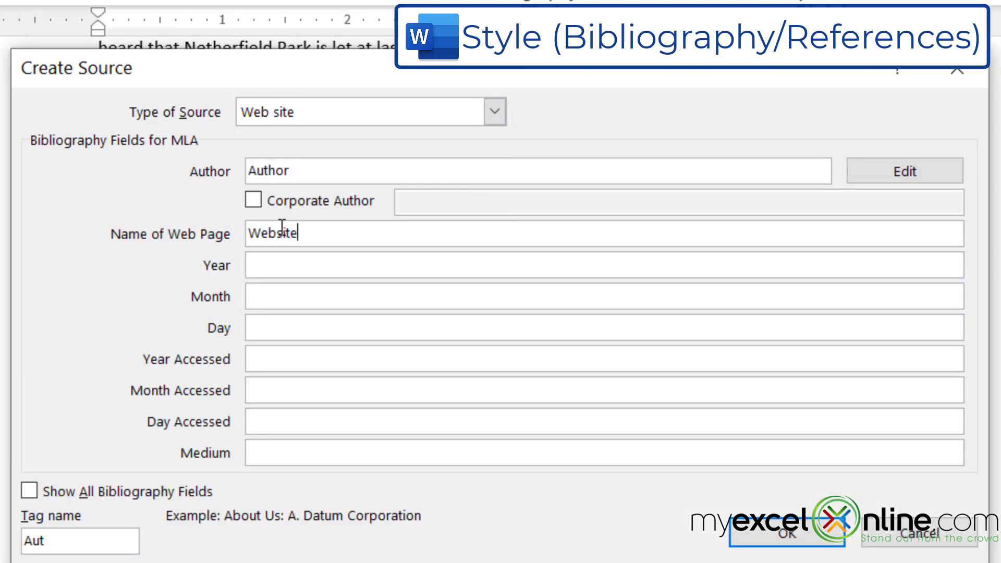
click(264, 267)
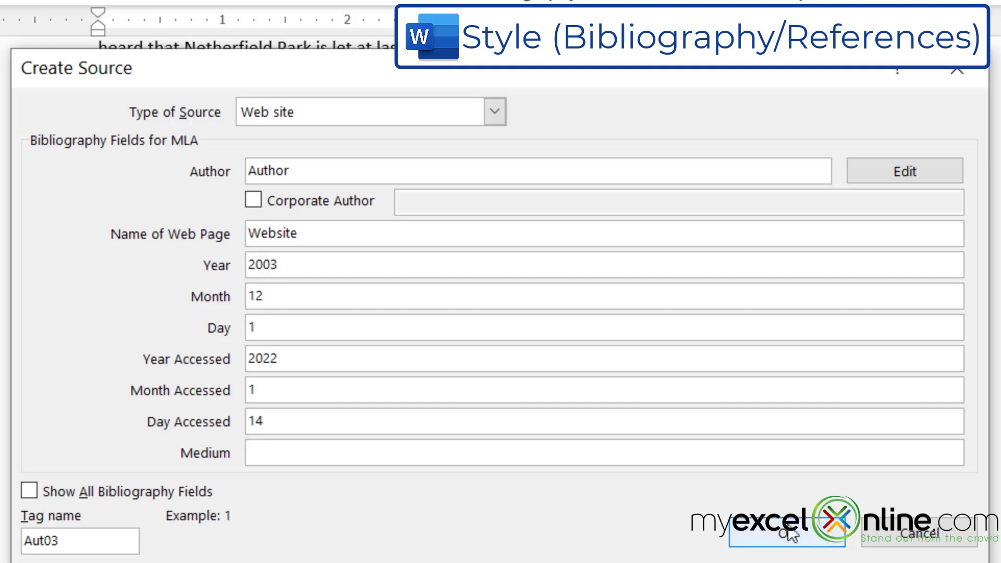
click(787, 532)
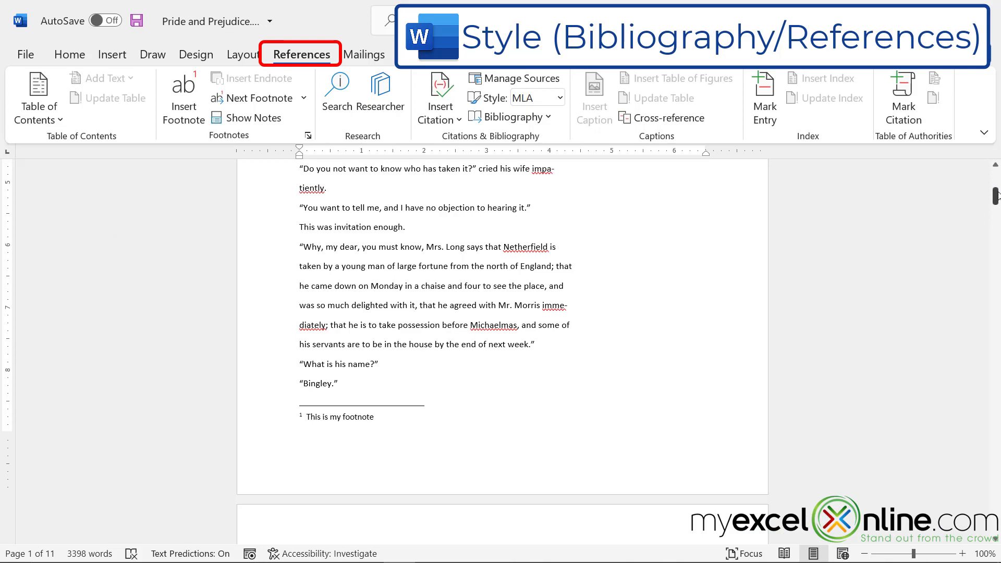
- Insert the bibliography in the endnote section at the end of the document
drag(997, 196, 995, 530)
click(313, 394)
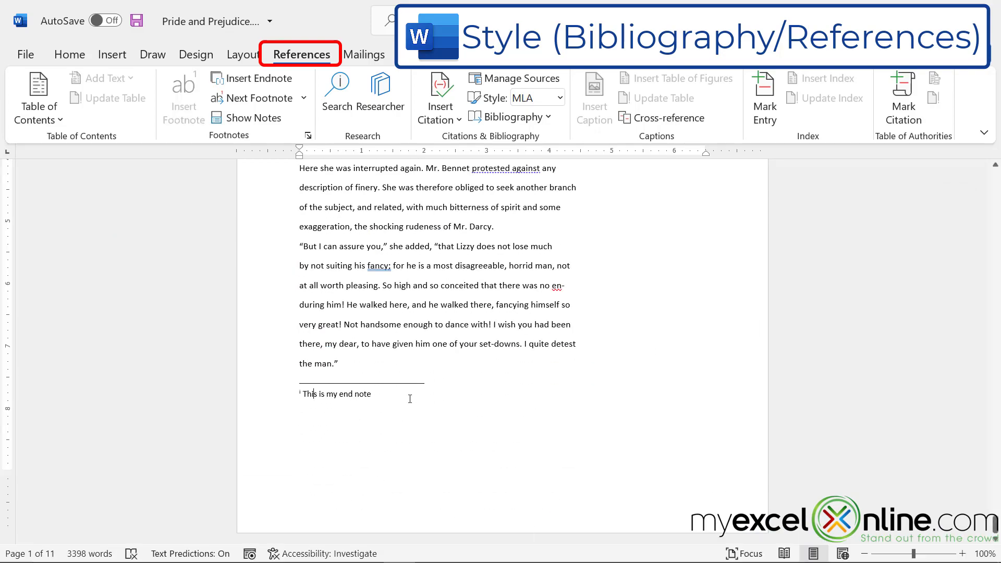
click(553, 118)
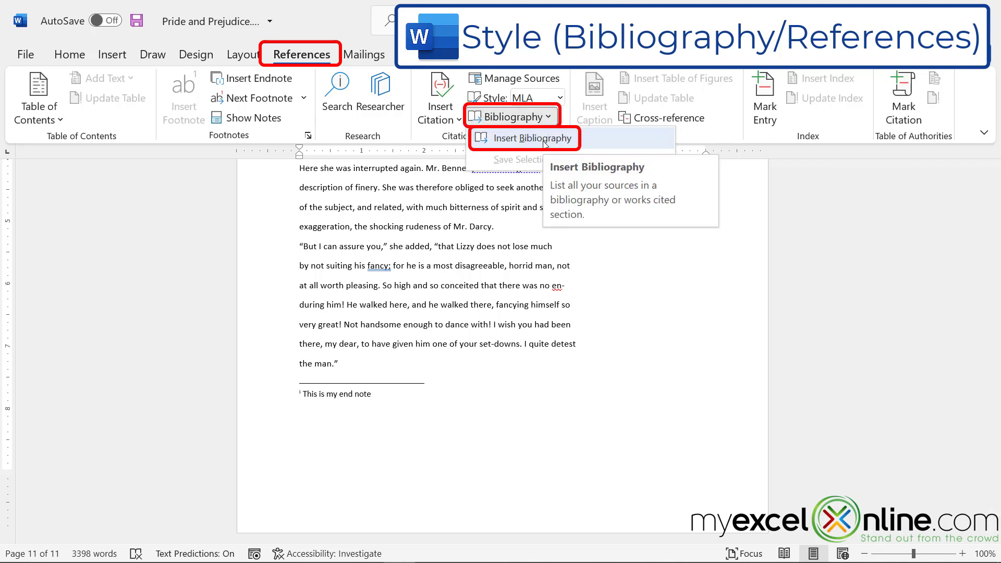
click(545, 141)
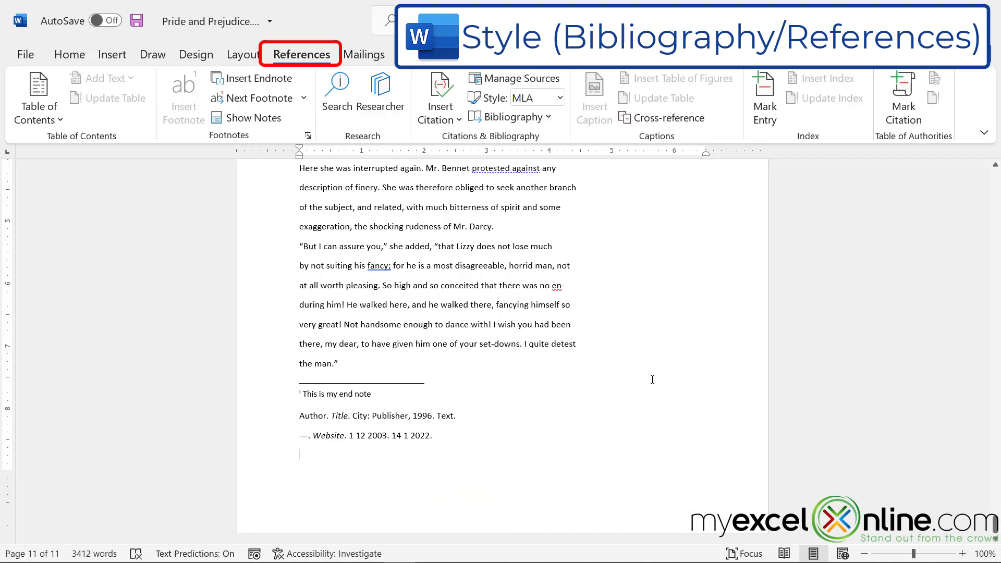
- Examine the Website (2003) source's preview and editable fields in the Source Manager without changing them
click(524, 80)
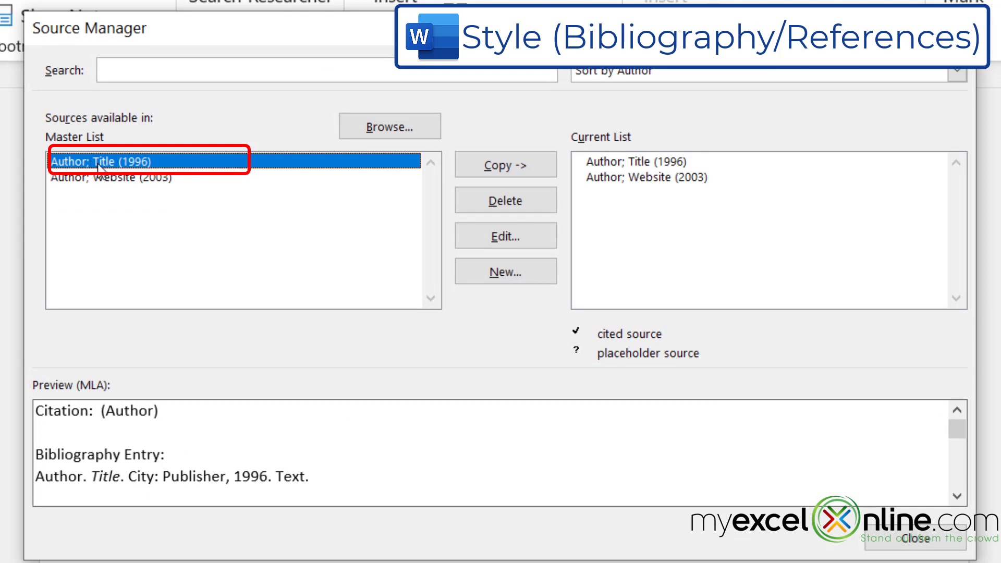
click(128, 178)
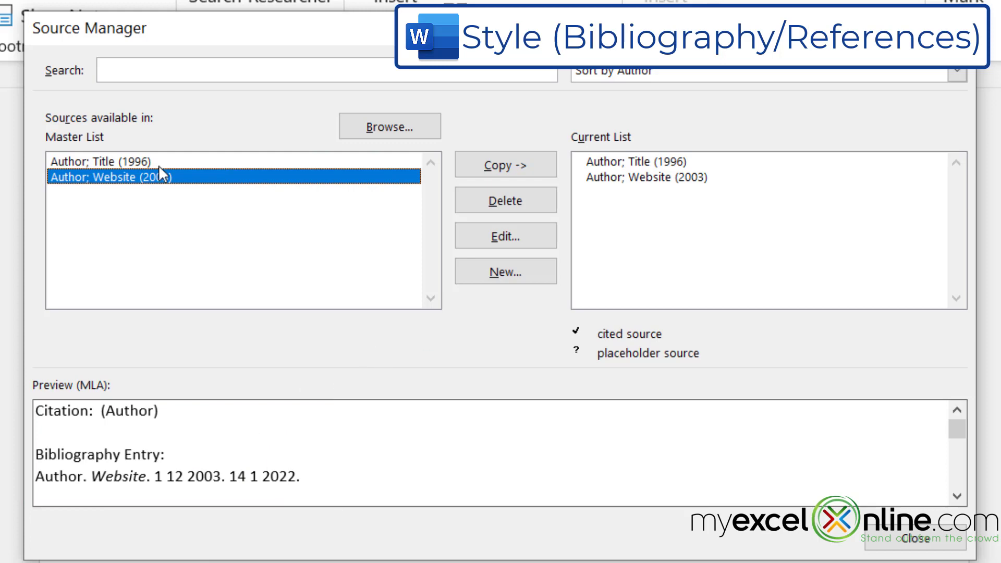
click(504, 249)
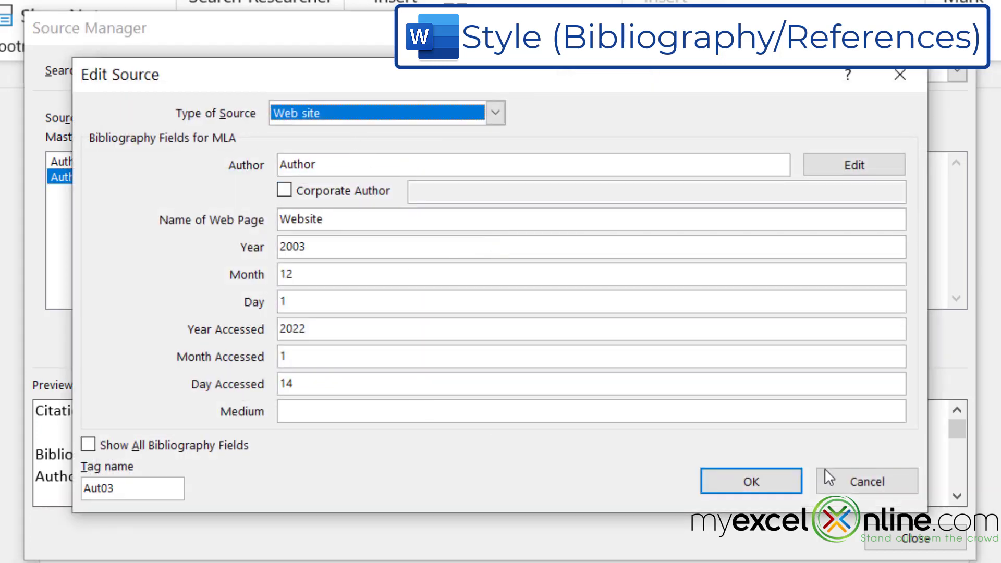
click(841, 483)
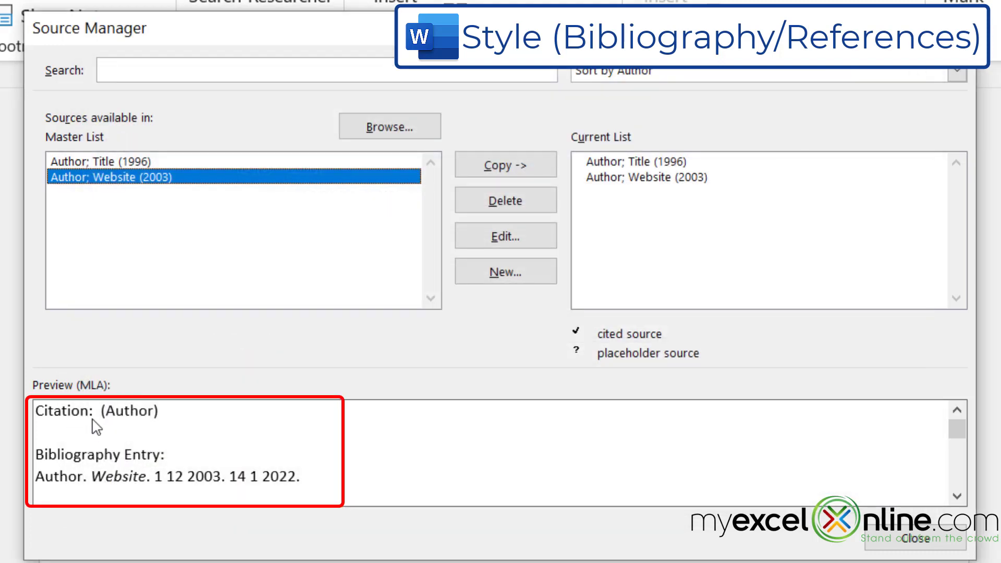
- Close the Source Manager and delete the existing bibliography below the endnote
click(893, 544)
drag(448, 438, 299, 410)
key(Delete)
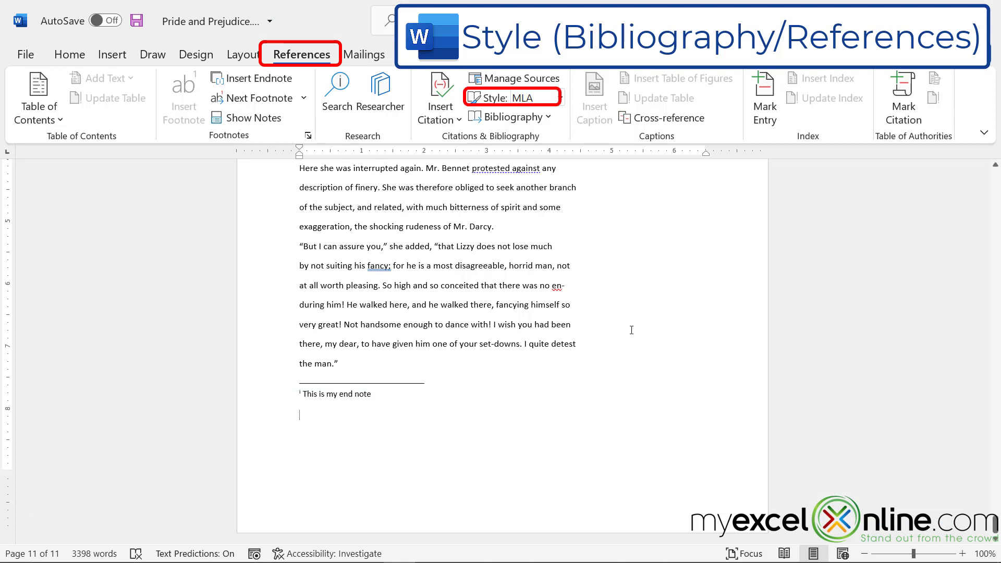
- Set the citation style to APA and insert a bibliography below the endnote
click(559, 98)
click(543, 114)
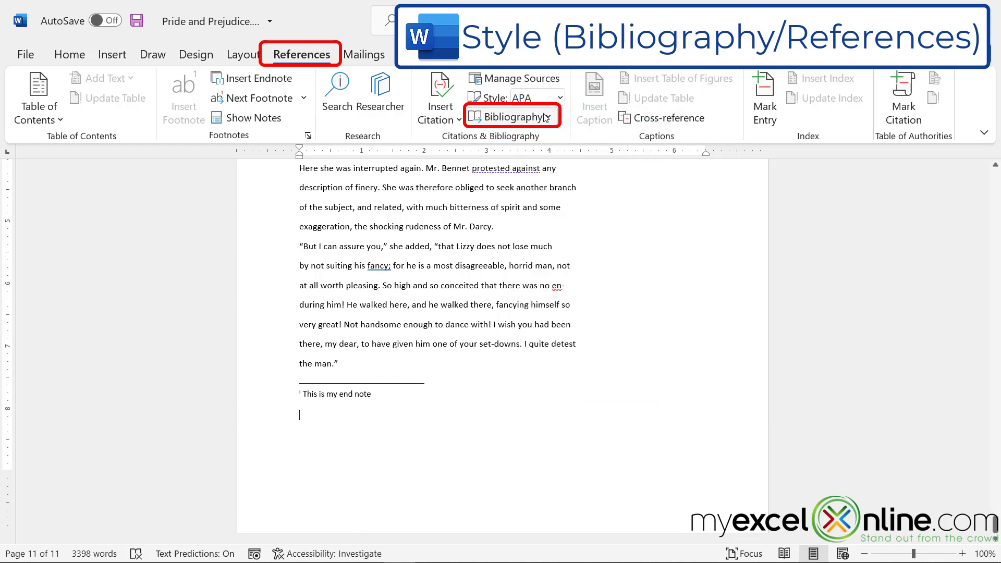
click(545, 117)
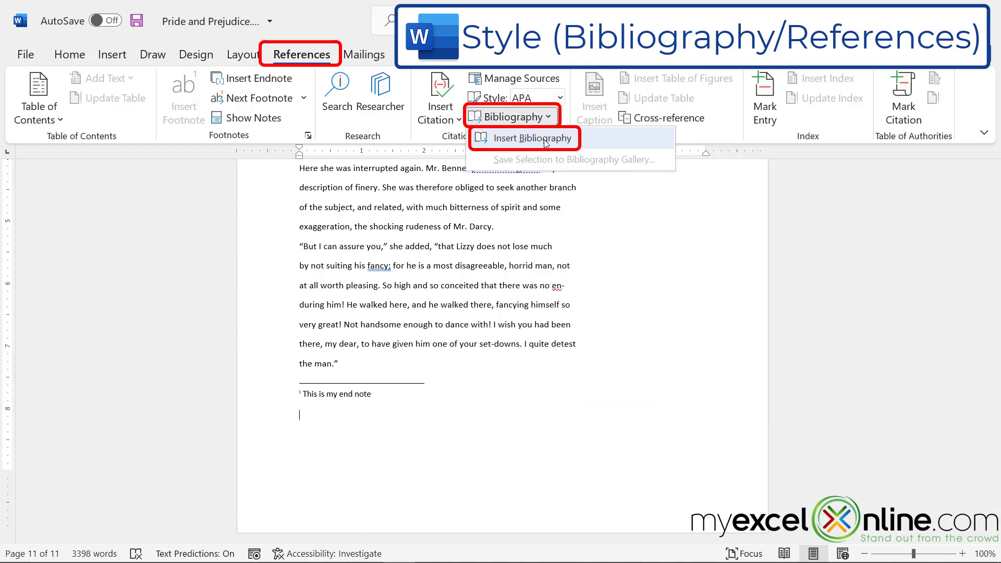
click(544, 139)
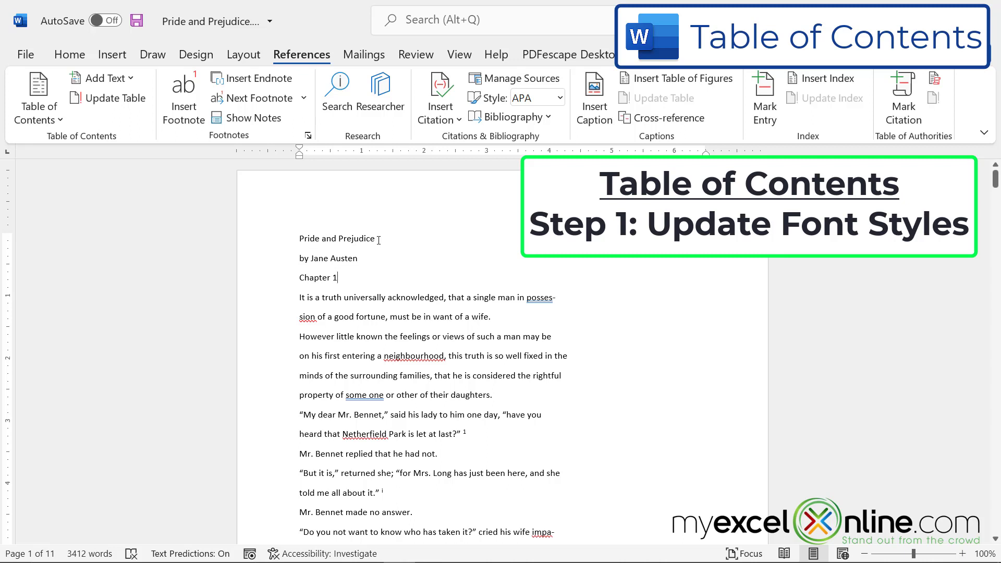
- Apply the Title style to the "Pride and Prejudice" line on the first page
click(72, 54)
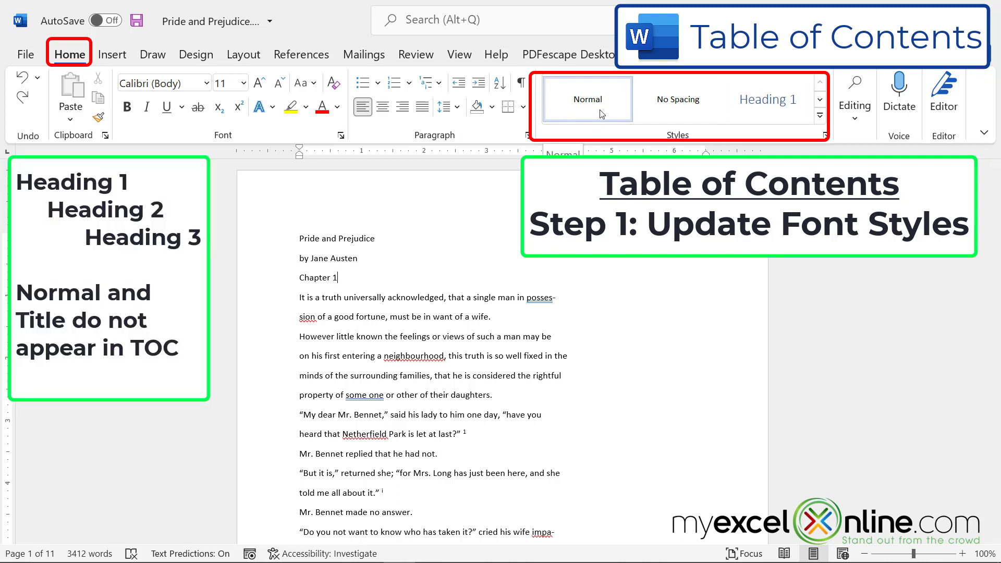
click(820, 100)
click(820, 100)
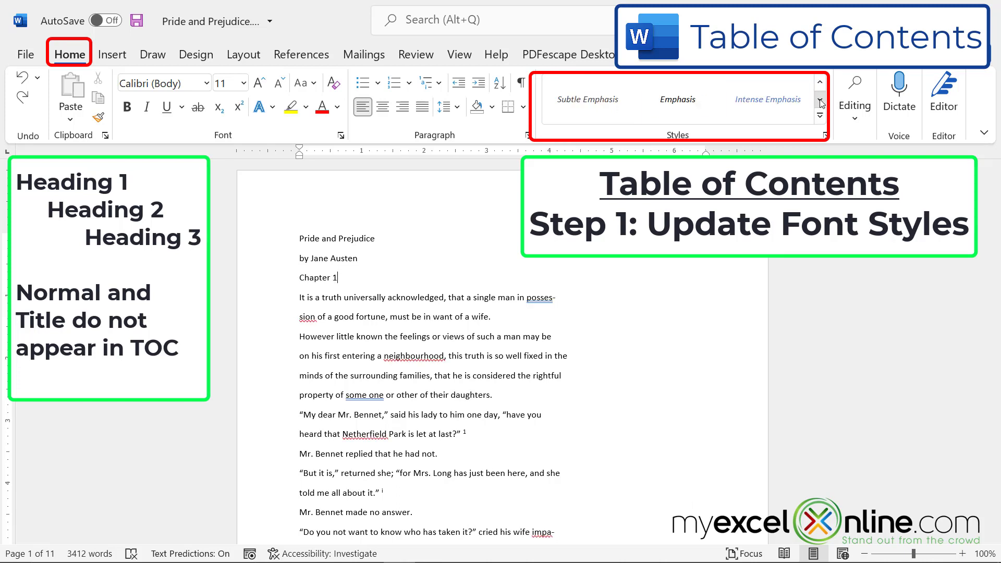
click(820, 100)
click(820, 81)
click(820, 82)
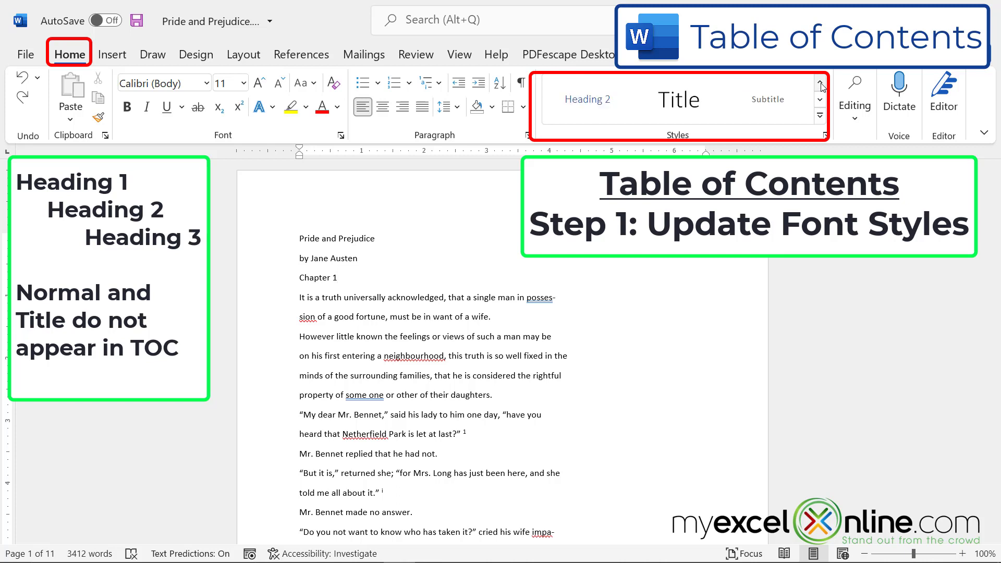
triple_click(362, 238)
click(692, 105)
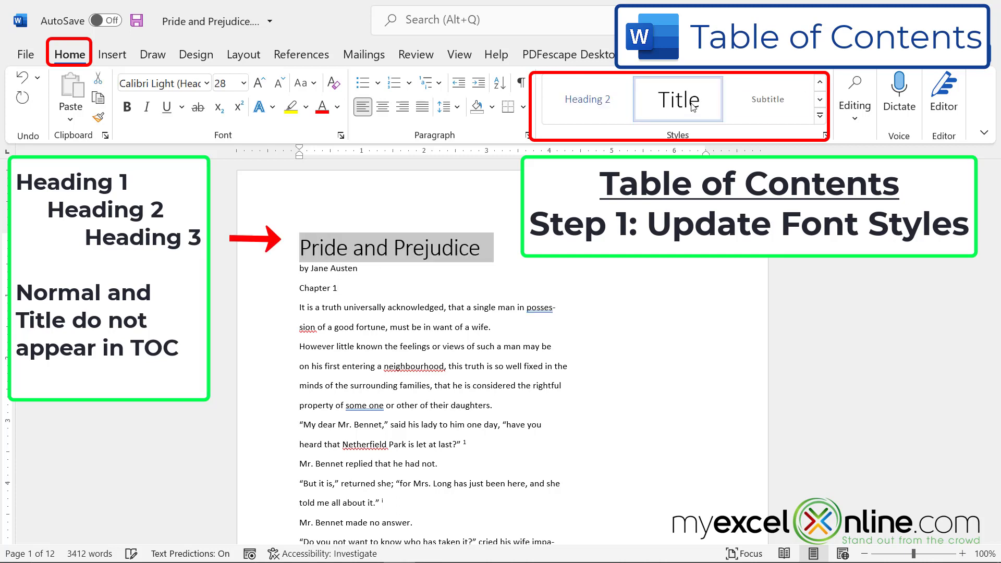
- Apply the Heading 1 style to the "Chapter 1" line
click(391, 291)
click(290, 286)
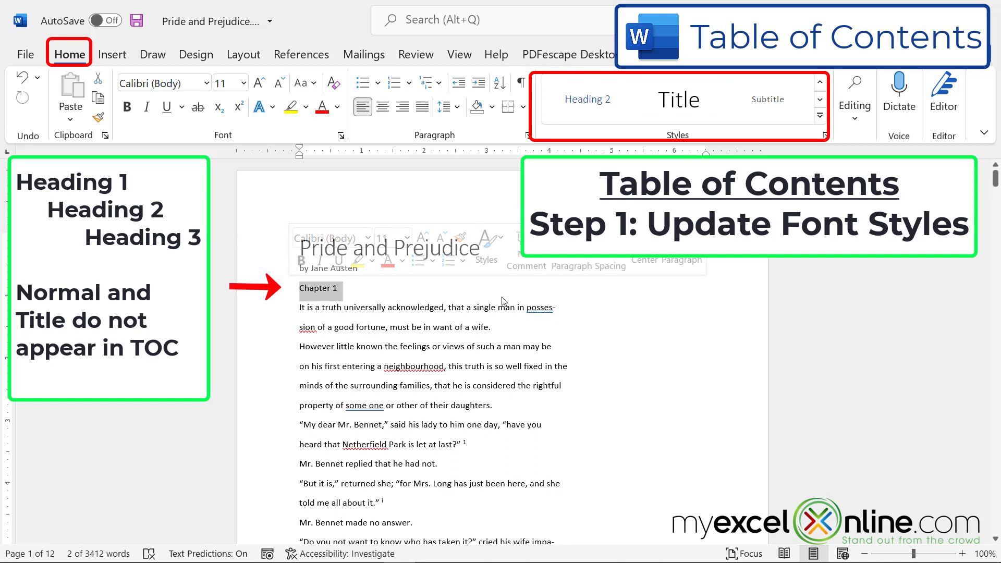
click(820, 82)
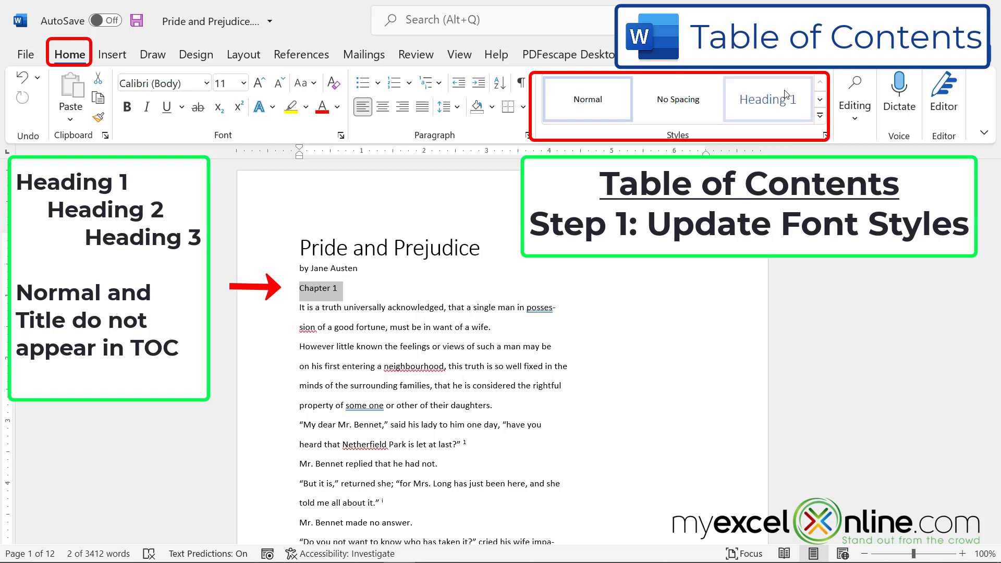
click(777, 102)
- Apply the Heading 1 style to the "Chapter 2" and "Chapter 3" lines
scroll(571, 412, down, 7)
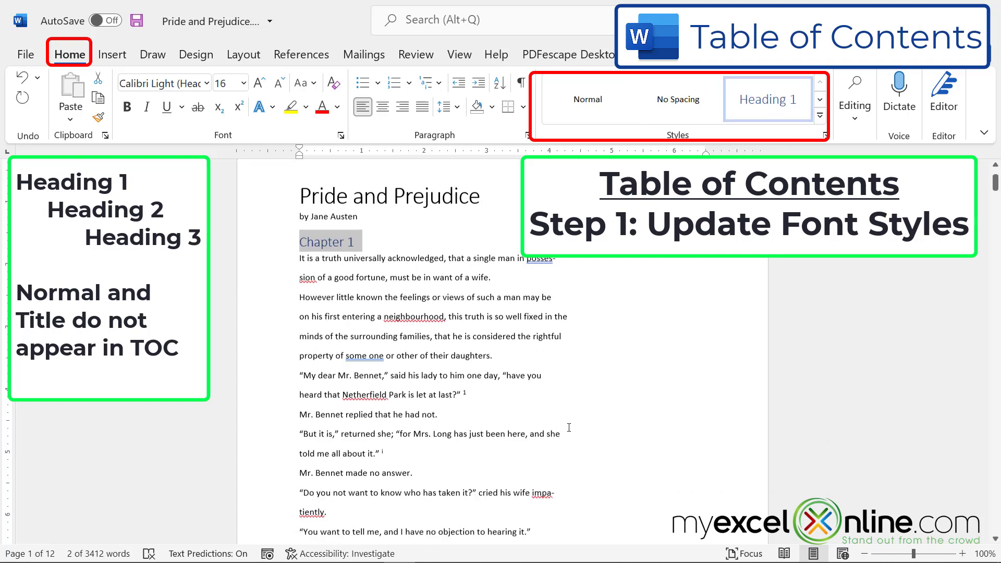
scroll(571, 413, down, 15)
drag(299, 413, 339, 413)
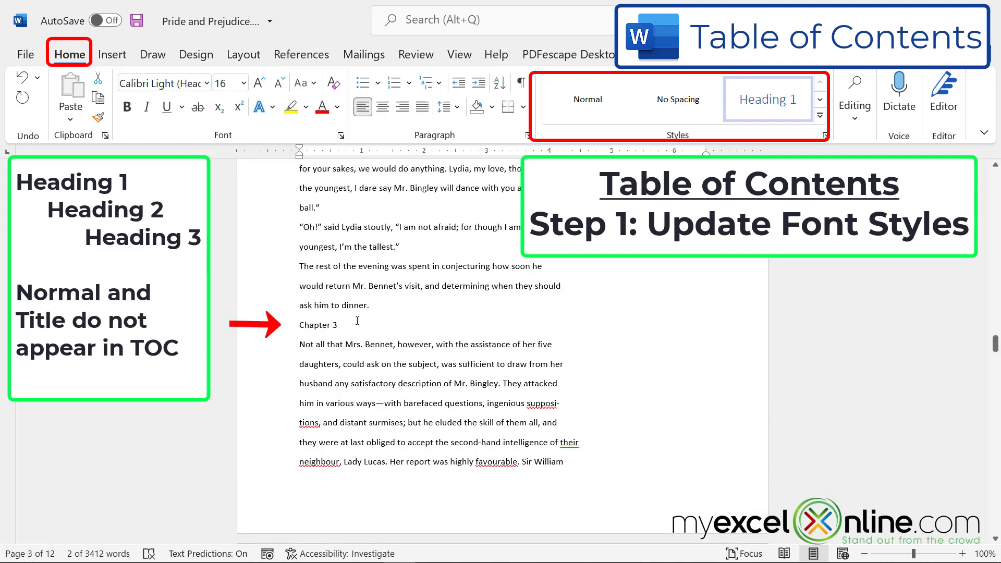
drag(358, 320, 323, 307)
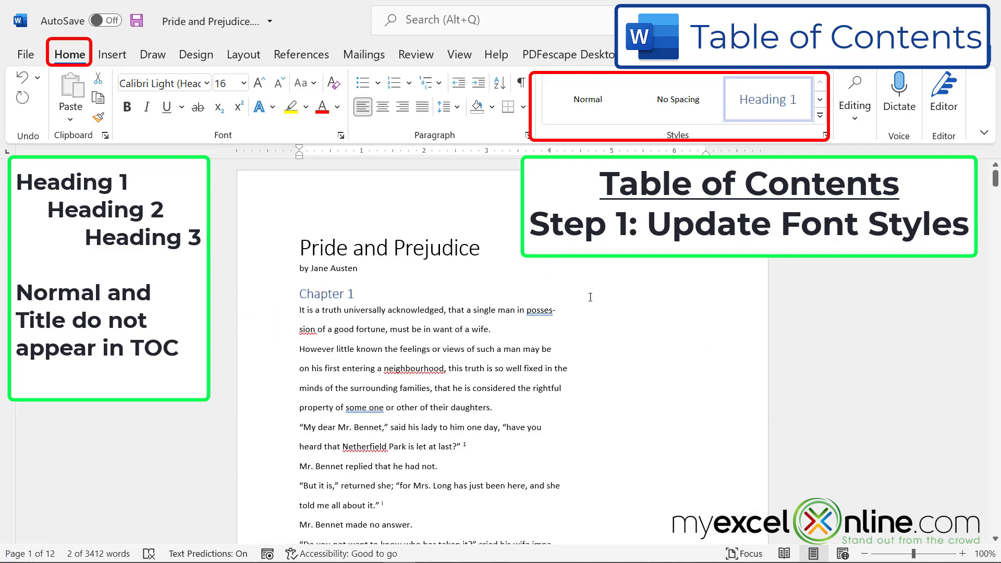
- Insert a page break before the "Pride and Prejudice" title to create a blank page in front of it
click(481, 248)
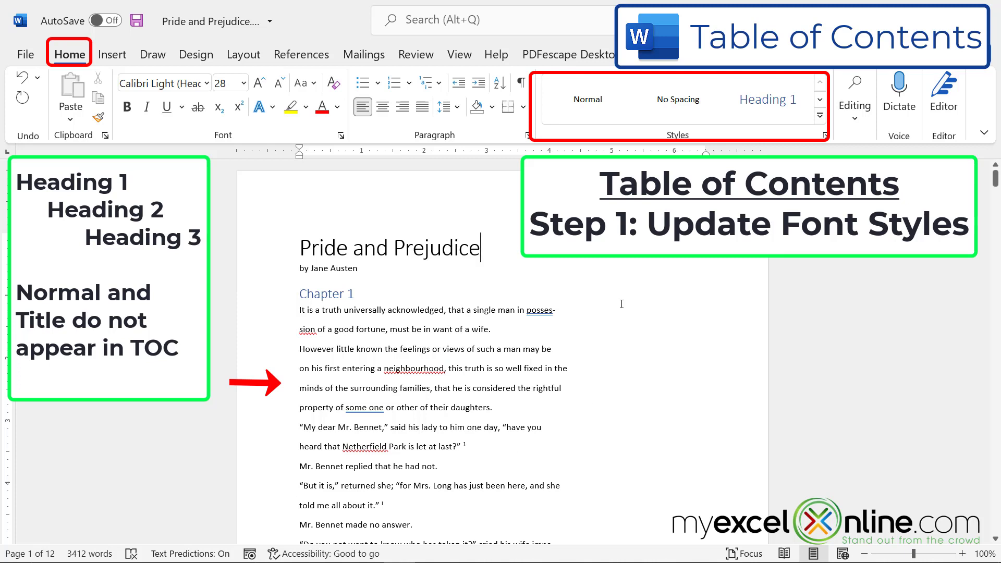
click(288, 59)
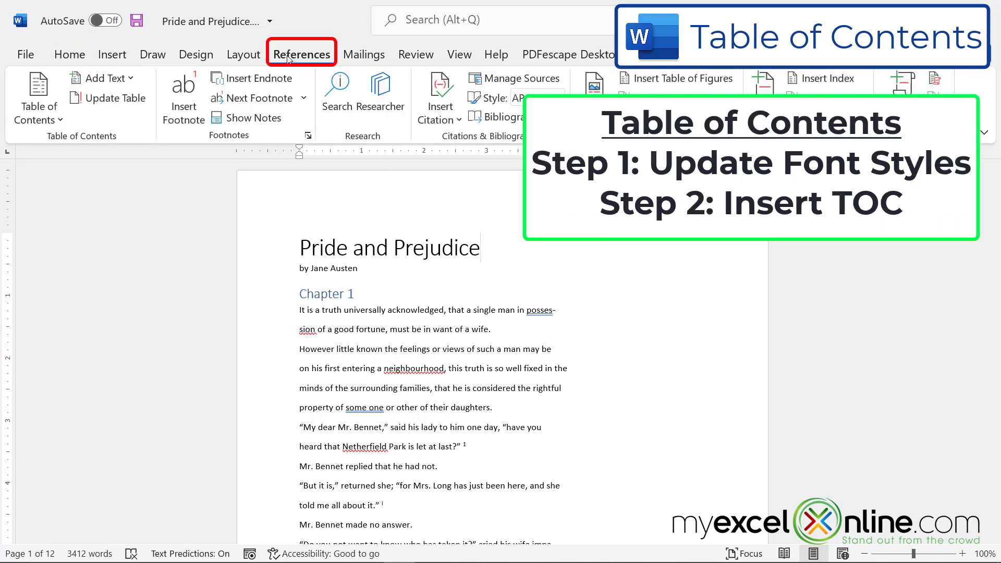
click(302, 247)
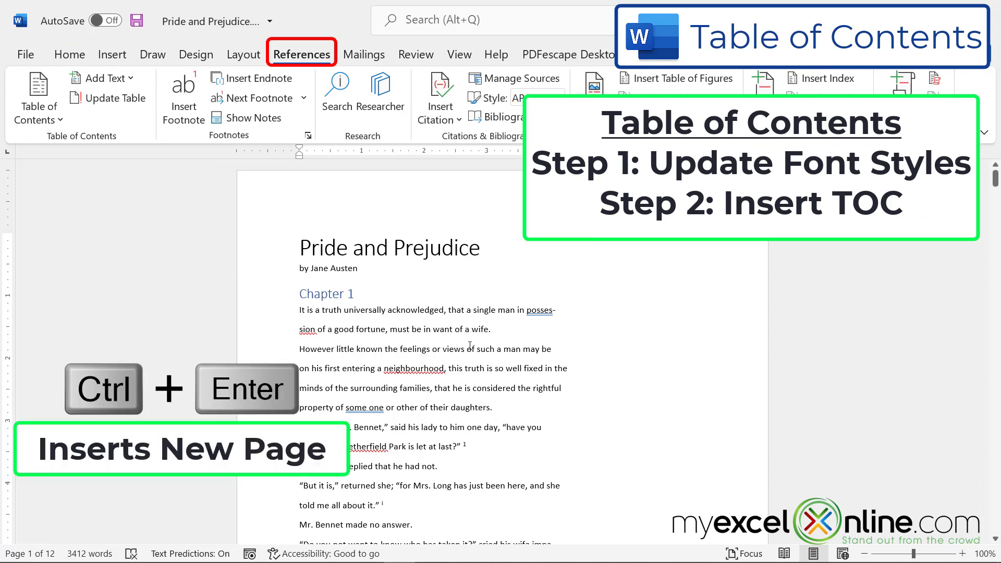
key(ctrl+Return)
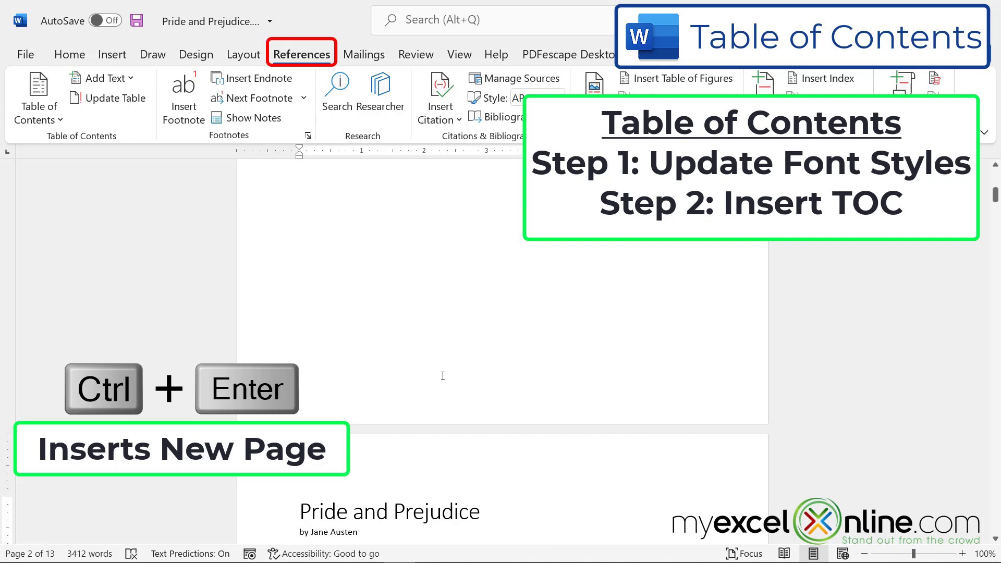
- Insert an Automatic Table 2 table of contents on the blank first page
scroll(447, 365, up, 5)
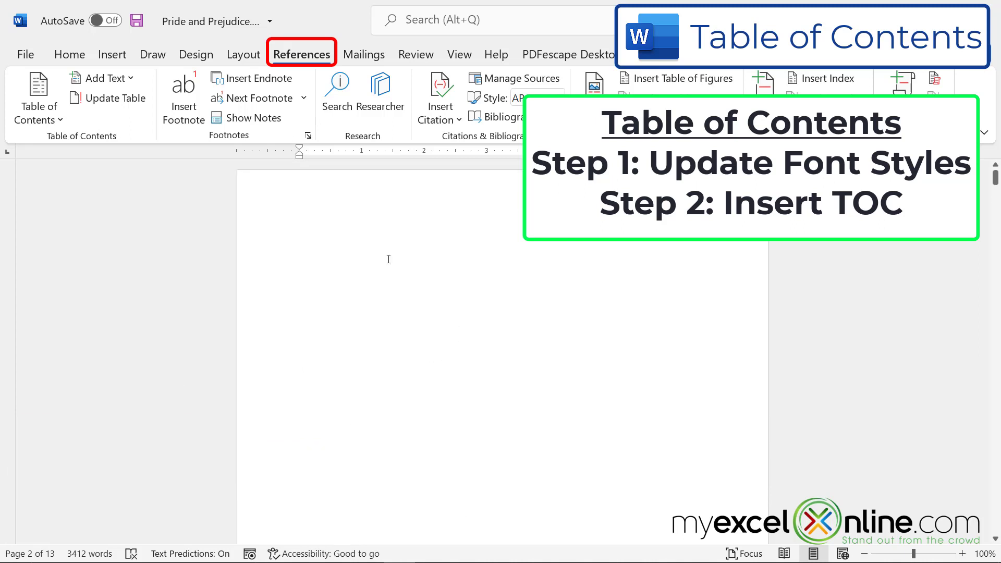
click(320, 223)
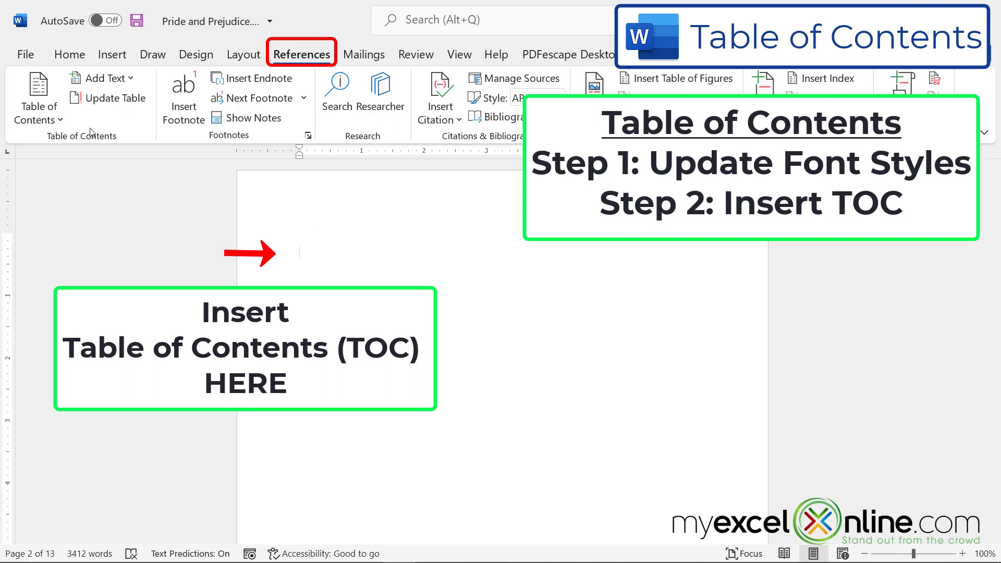
click(60, 124)
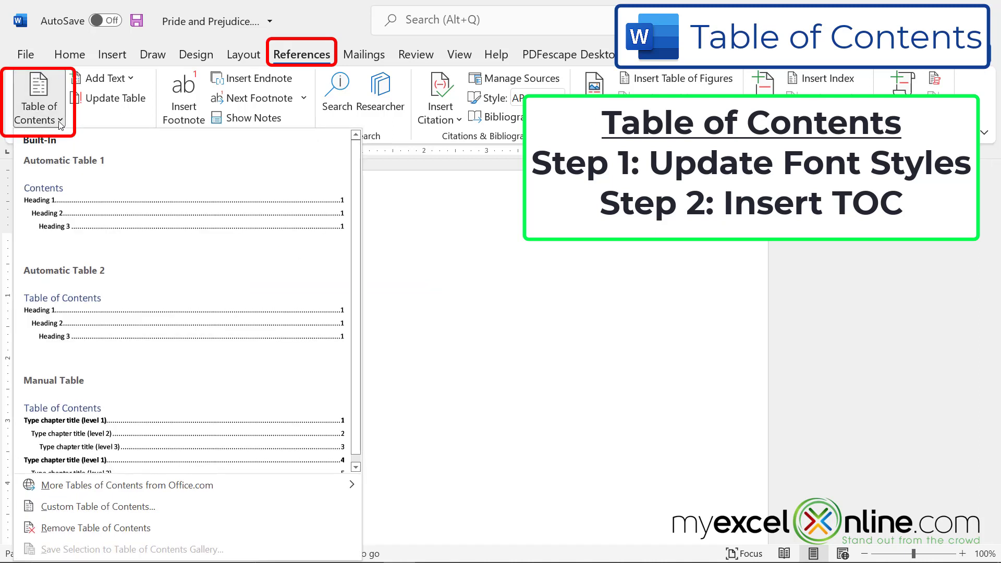
click(96, 324)
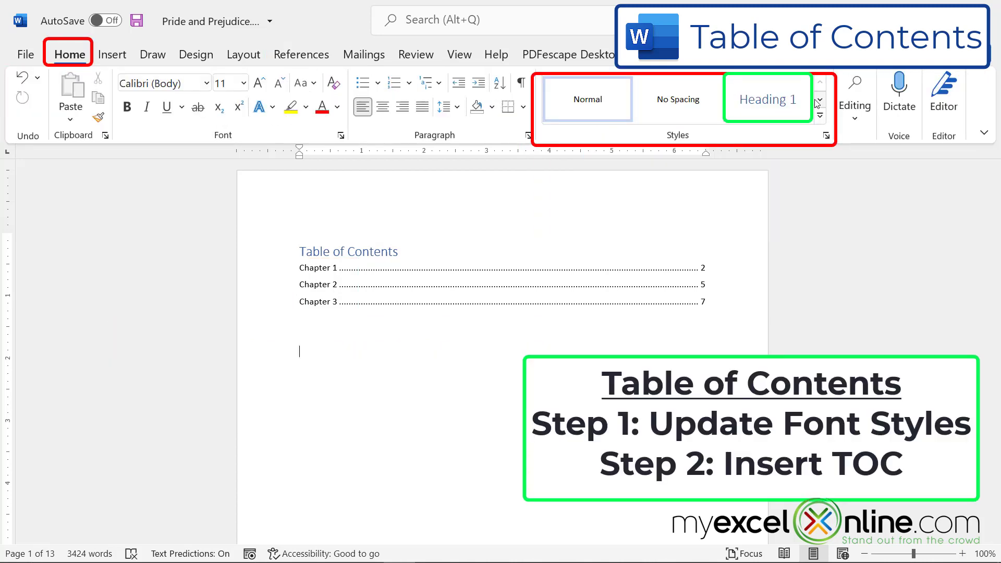
- Add a "Part A" line in Chapter 1 above the paragraph starting "Do you not want to know who has taken it?"
scroll(586, 349, down, 6)
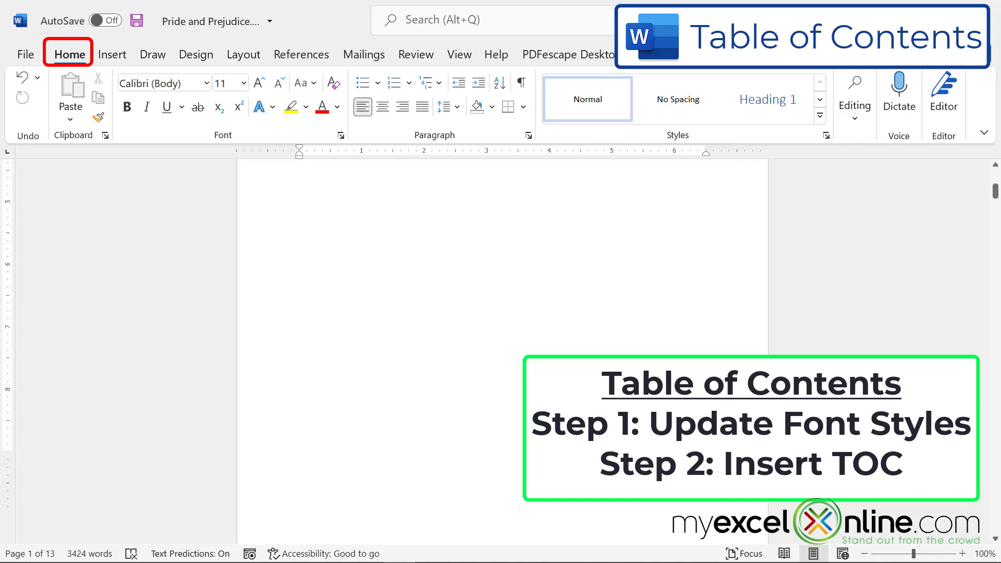
scroll(390, 364, down, 4)
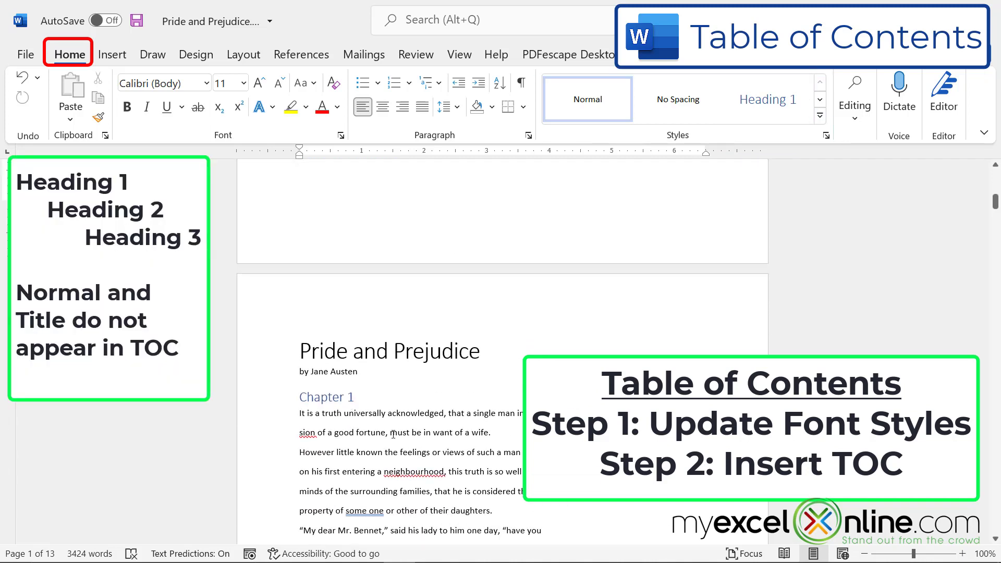
scroll(399, 444, down, 4)
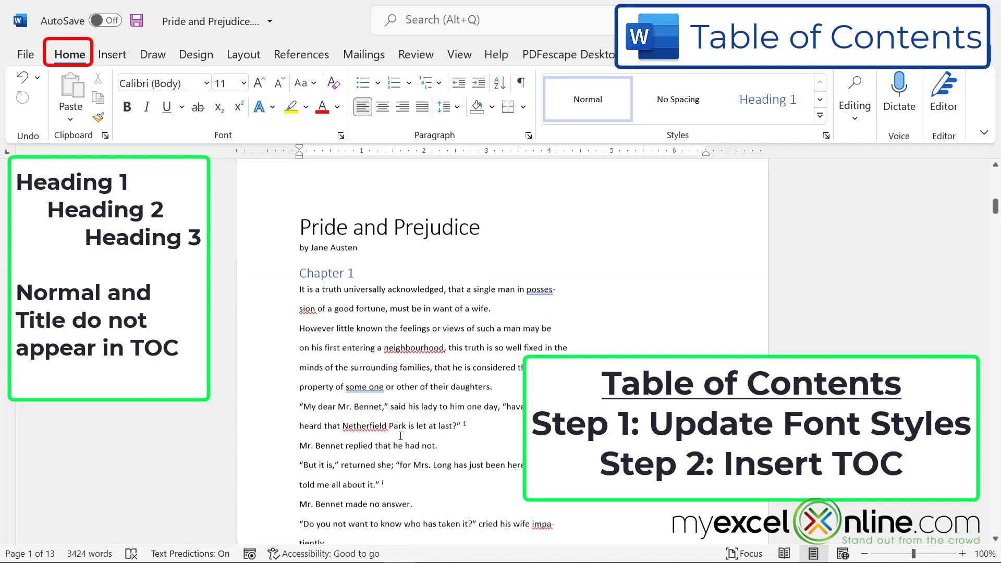
click(299, 430)
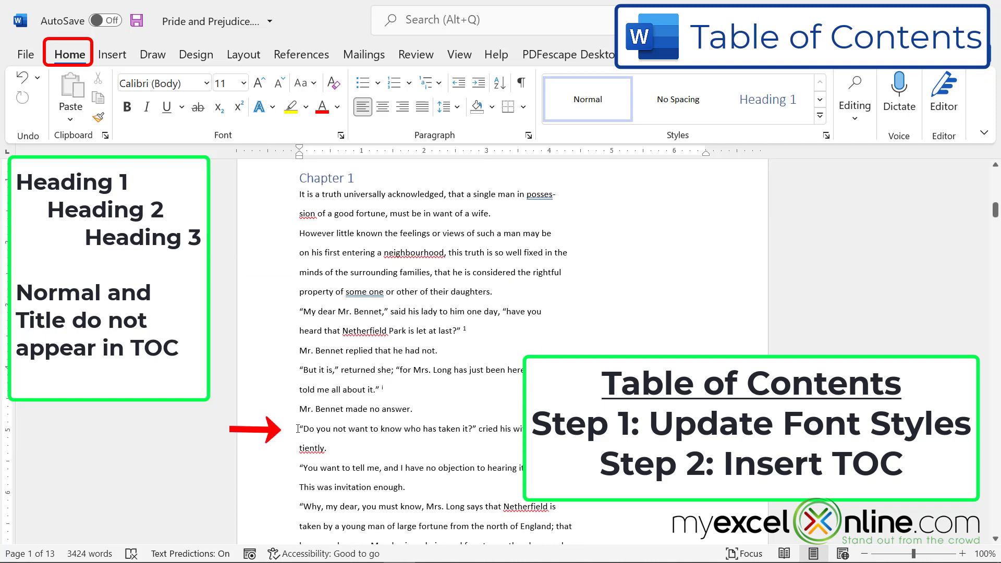
text(Part A)
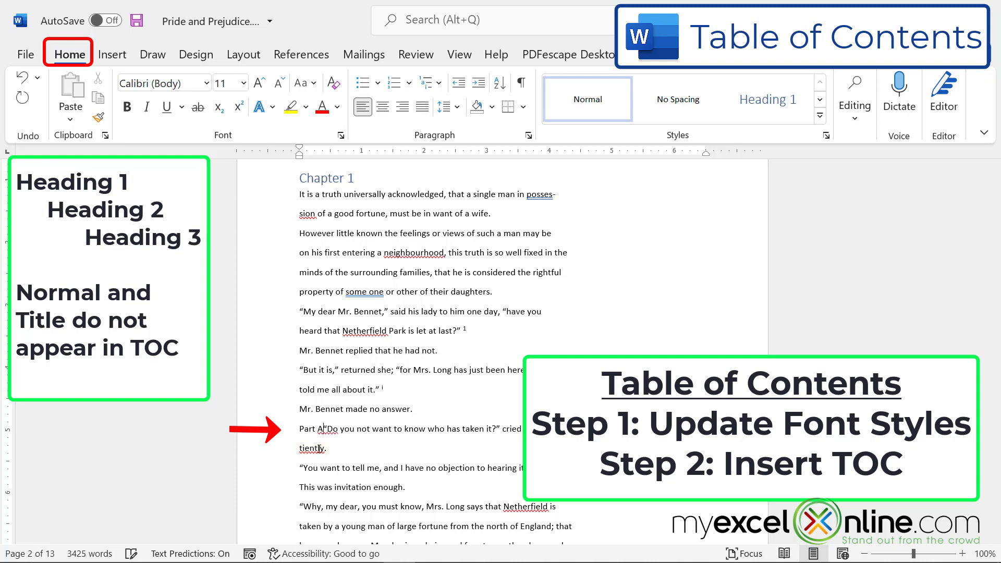
key(Return)
- Add a "Part B" line above "What is his name?" on the following page of Chapter 1
scroll(313, 449, down, 2)
scroll(303, 452, down, 2)
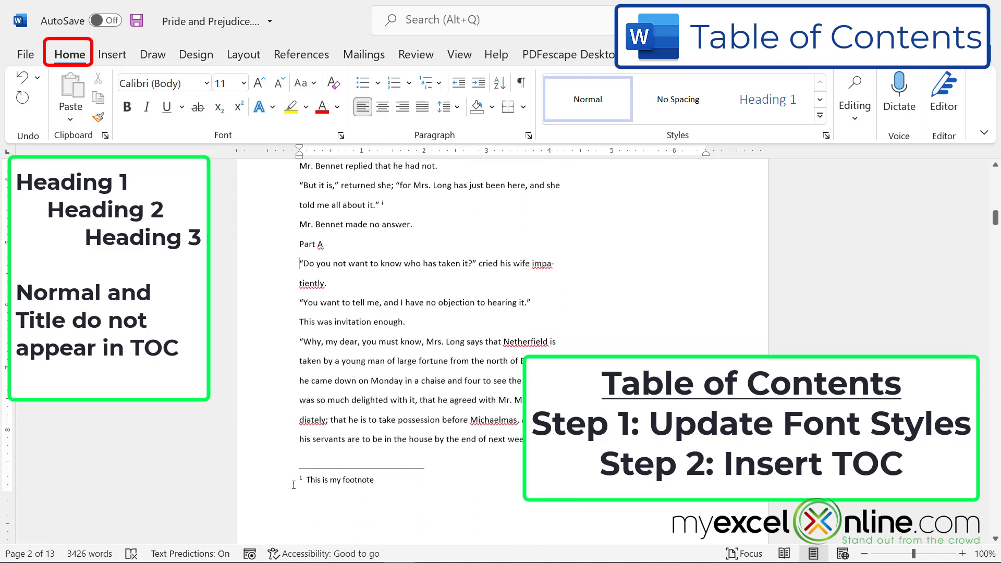
scroll(307, 455, down, 2)
scroll(316, 462, down, 3)
click(300, 350)
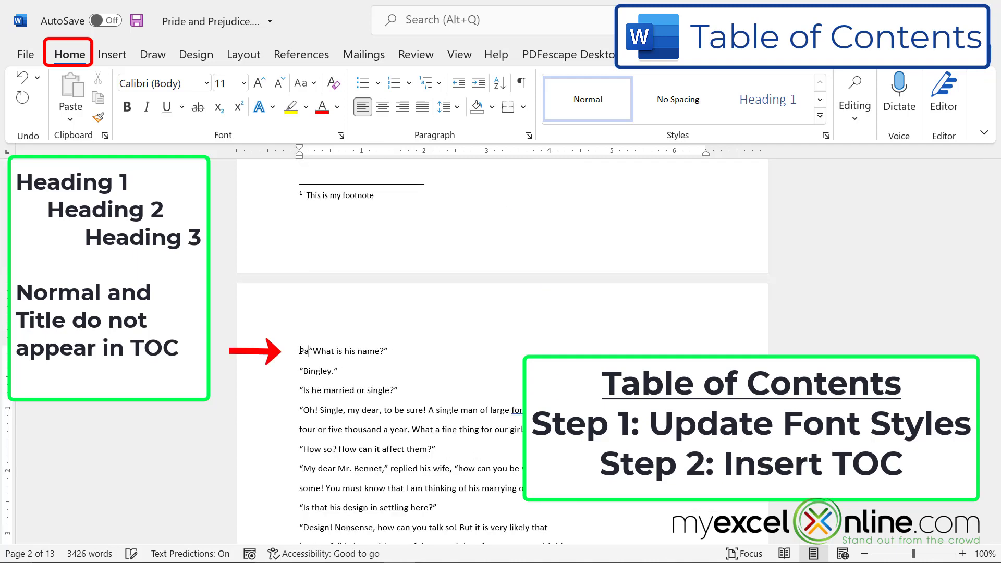
text(Part B)
key(Return)
- Apply the Heading 2 style to the "Part B" and "Part A" lines
triple_click(324, 354)
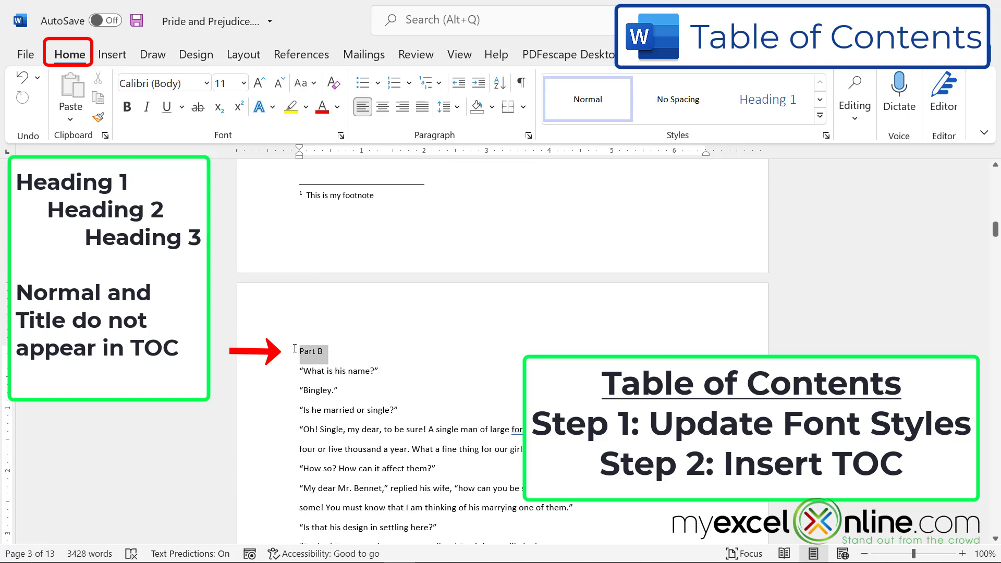
click(821, 99)
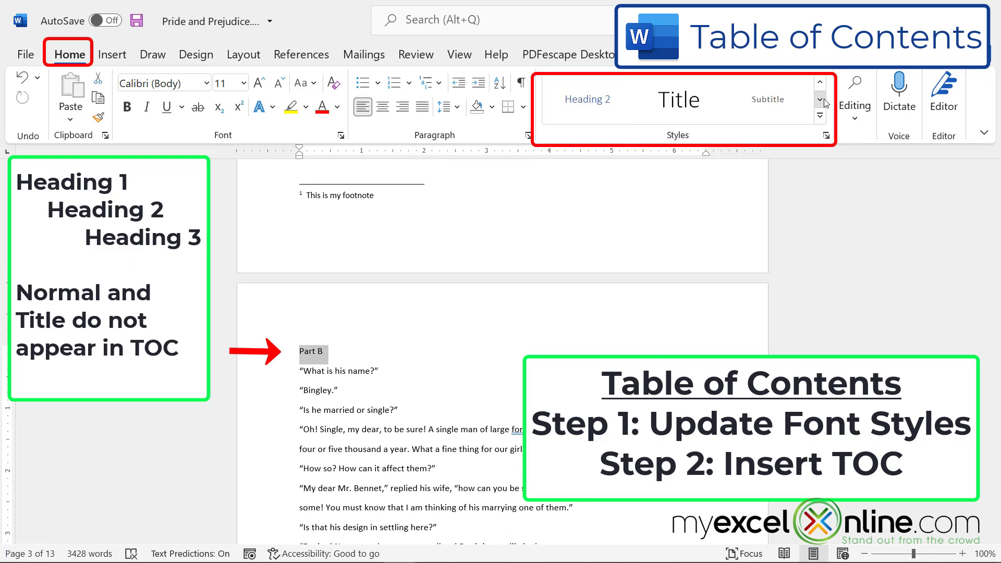
click(588, 99)
scroll(327, 273, up, 6)
triple_click(327, 273)
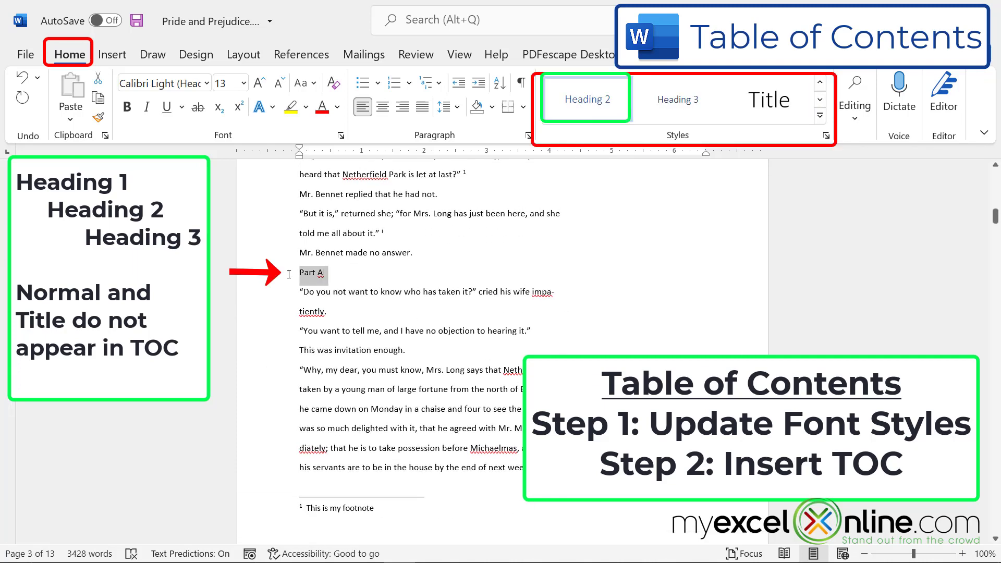
click(585, 99)
- Update the entire table of contents, not only its page numbers
click(301, 54)
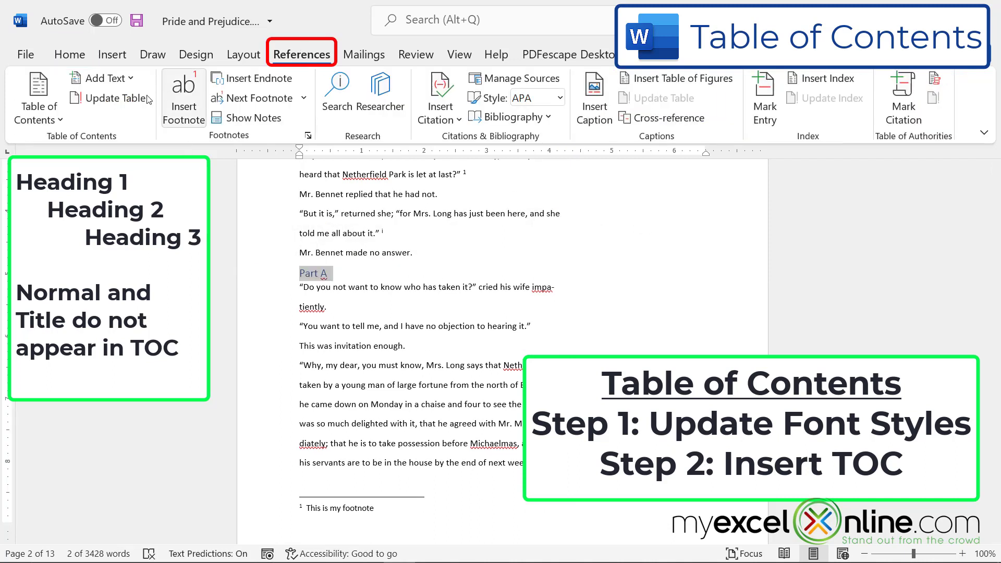
click(119, 100)
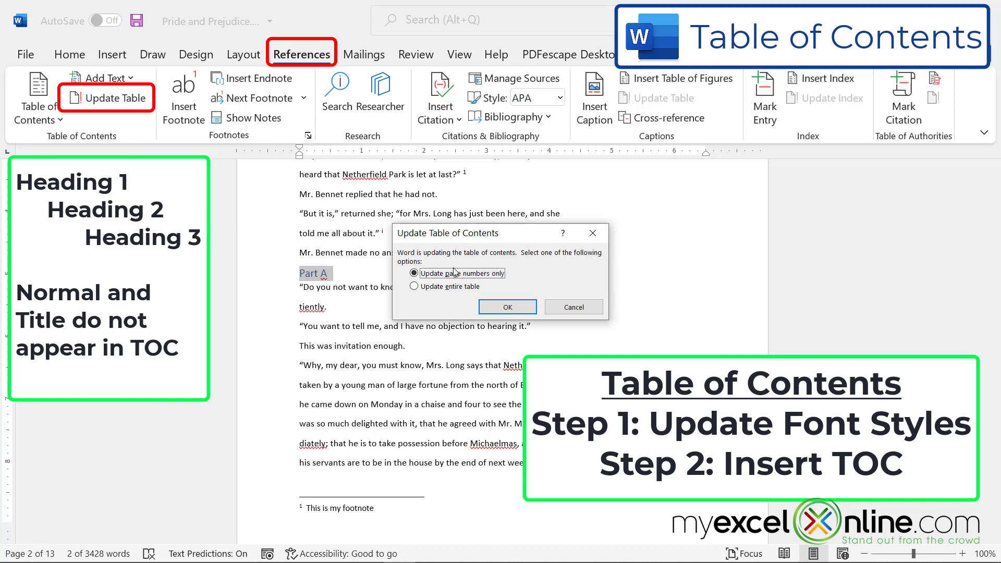
click(428, 289)
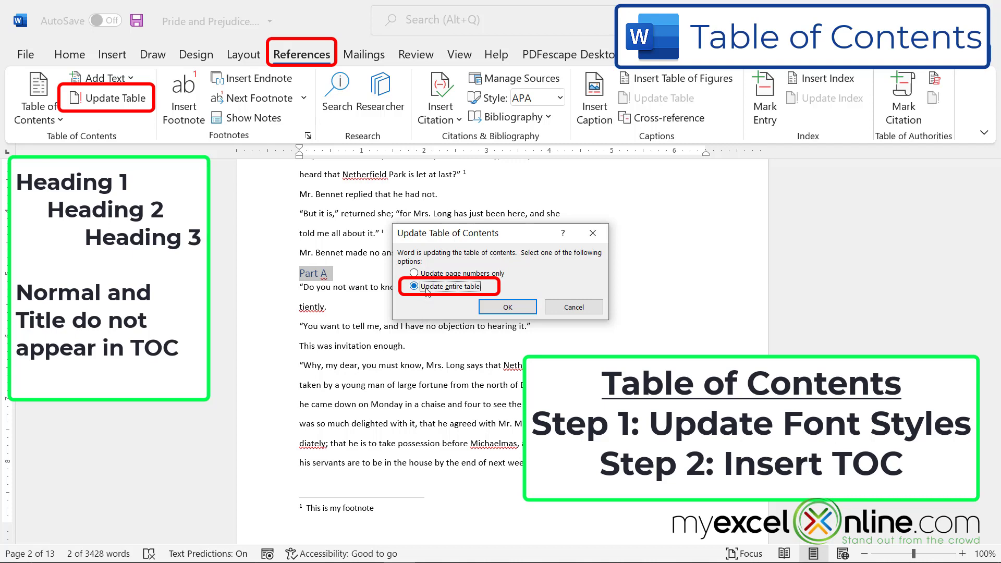
click(507, 307)
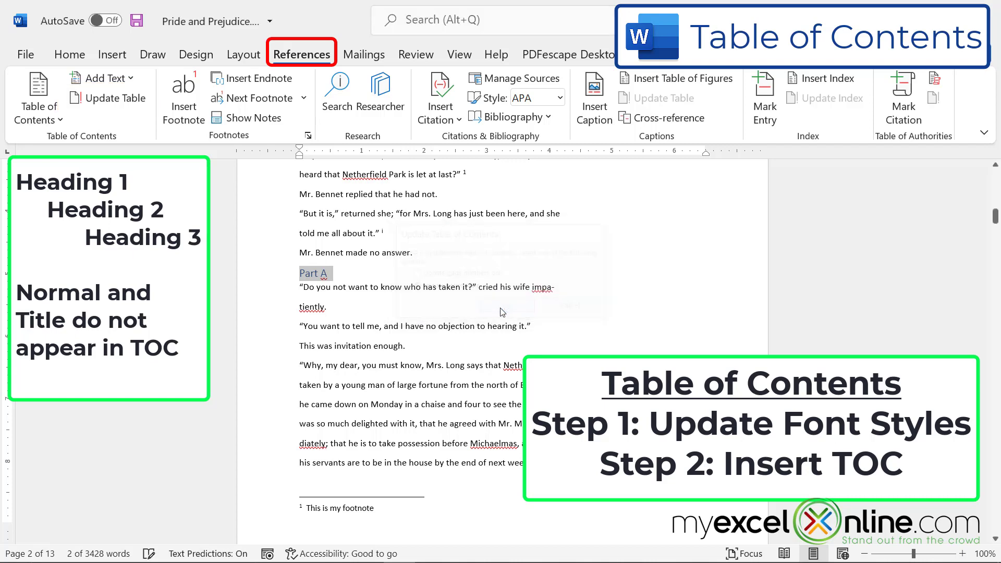
- Follow the table of contents link to Chapter 2, return to the contents page, and follow the link to Chapter 3
scroll(994, 210, up, 5)
scroll(994, 209, up, 10)
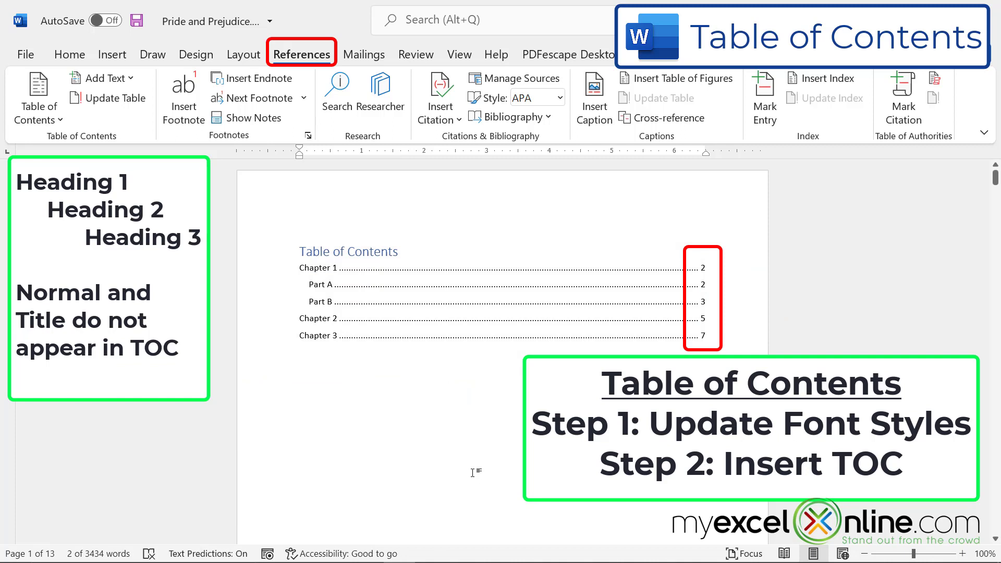
click(315, 321)
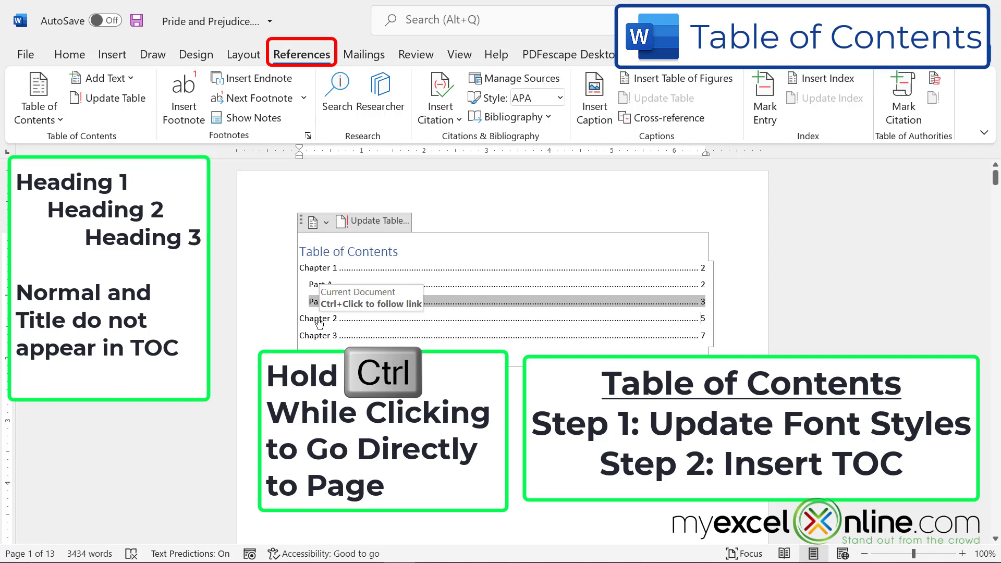
ctrl+click(320, 322)
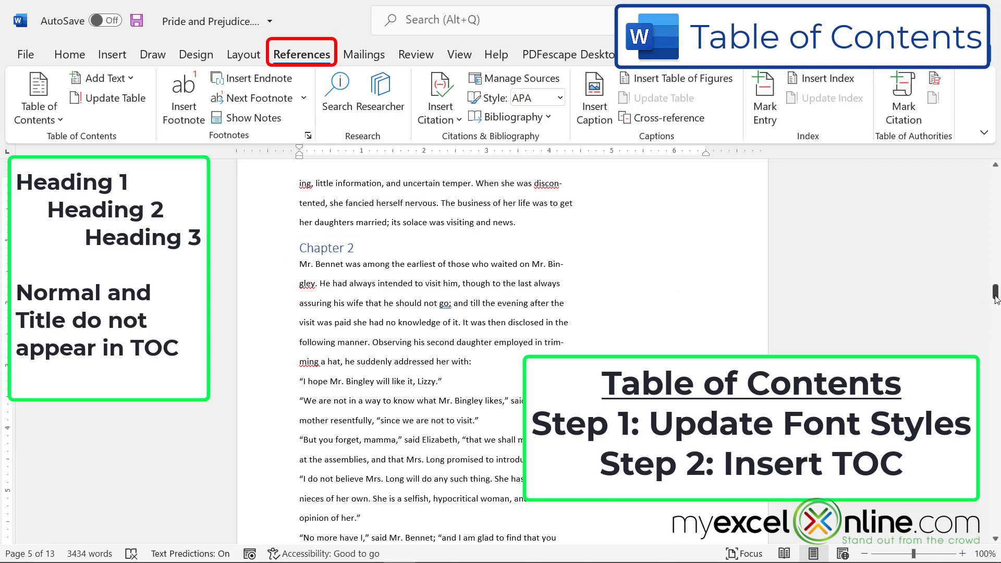
drag(995, 297, 995, 174)
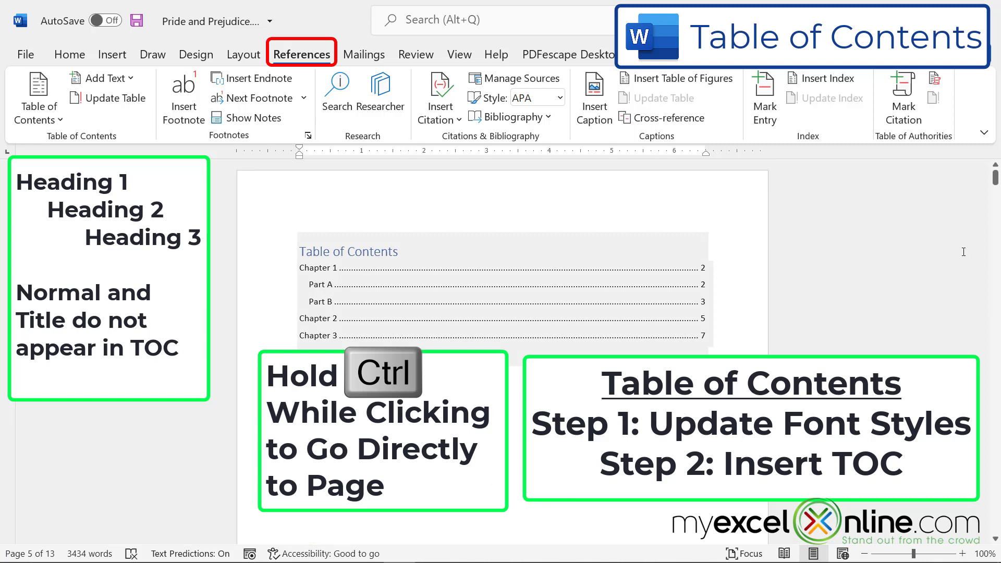
ctrl+click(318, 339)
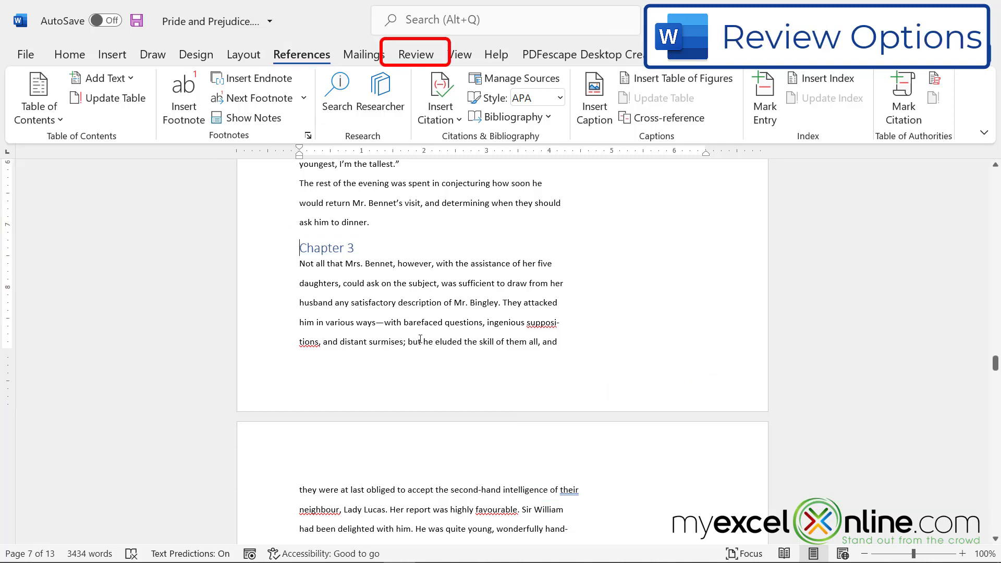
- Replace the word "satisfactory" in the first paragraph of Chapter 3 with the Thesaurus synonym "pleasing"
click(417, 59)
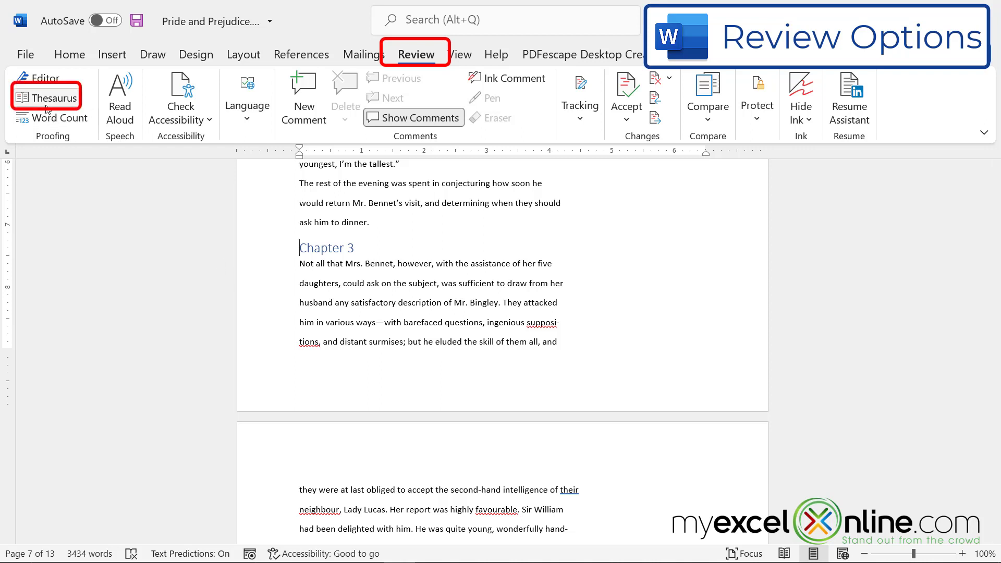
double_click(367, 304)
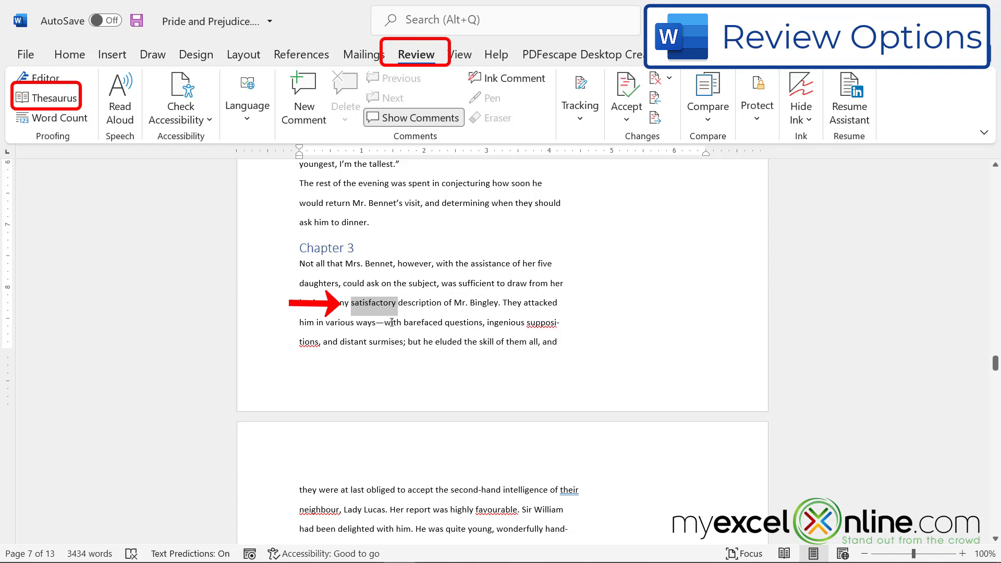
click(38, 98)
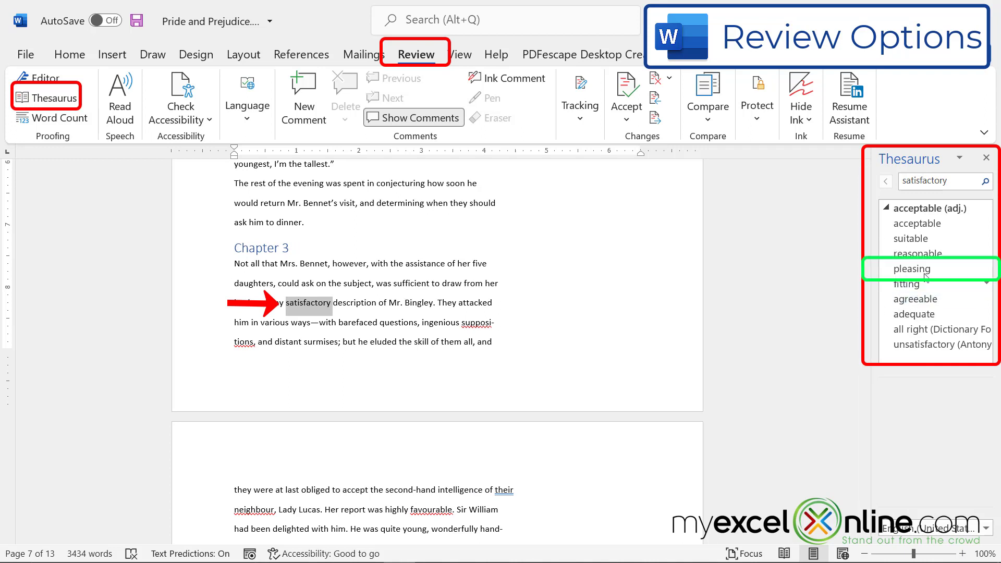
click(986, 268)
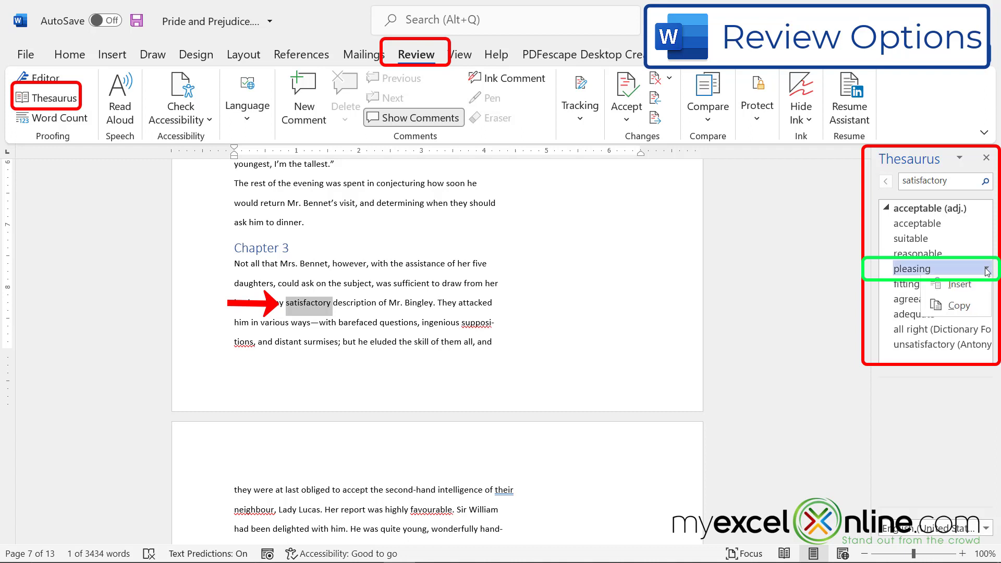
click(959, 286)
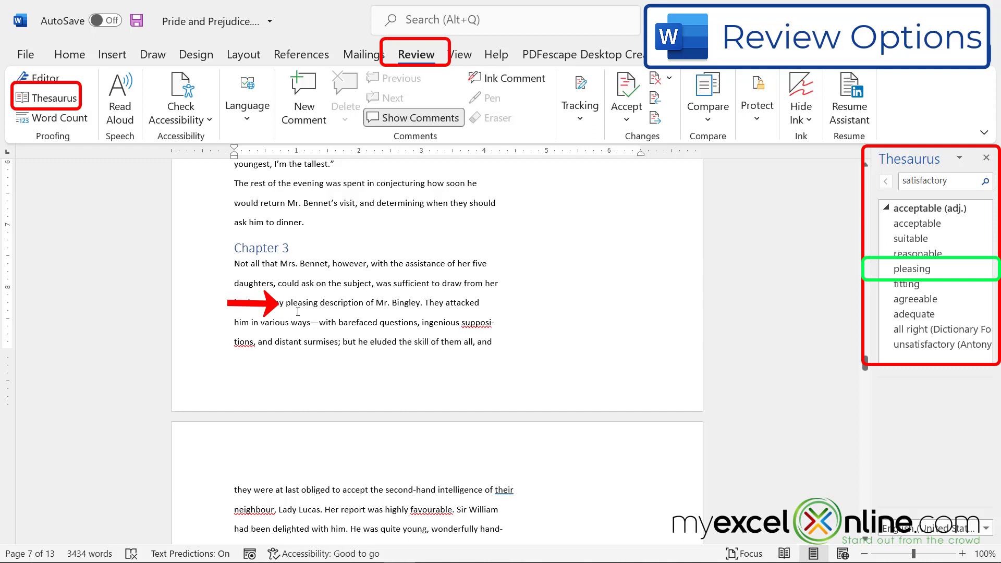
- Check the document's Word Count statistics and close them
click(68, 122)
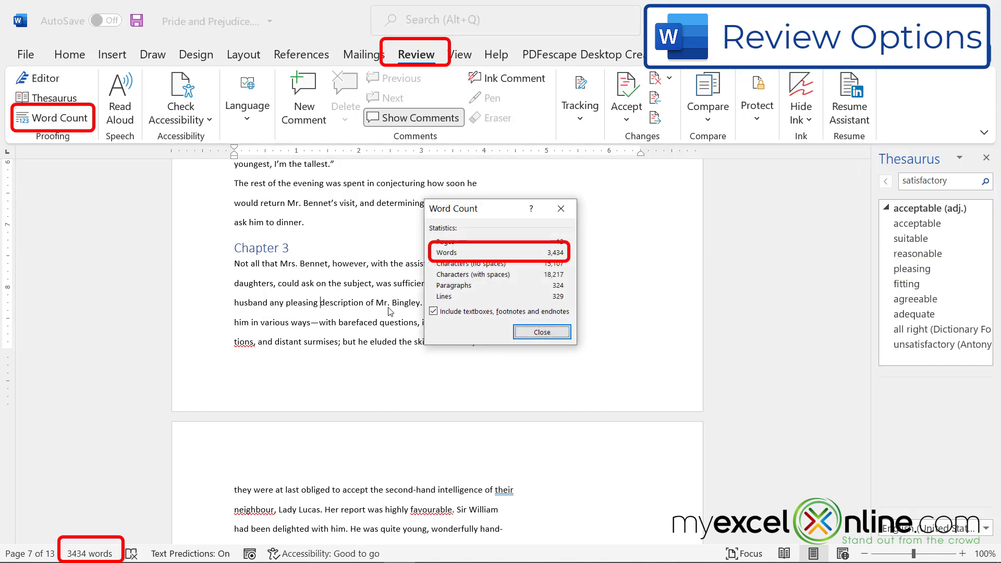
click(523, 336)
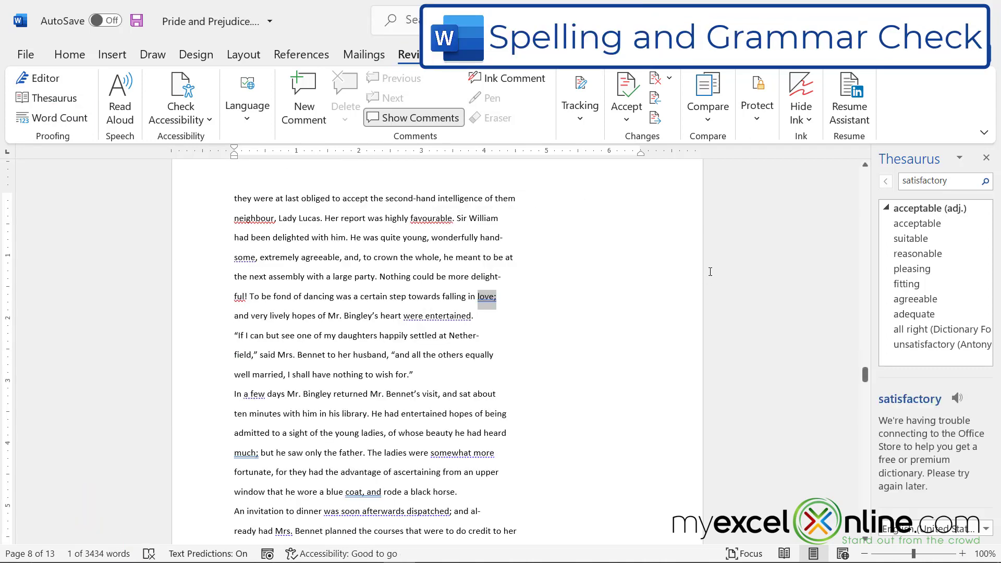
- Run the Editor spelling and grammar check on the document and view its Editor Score
click(70, 55)
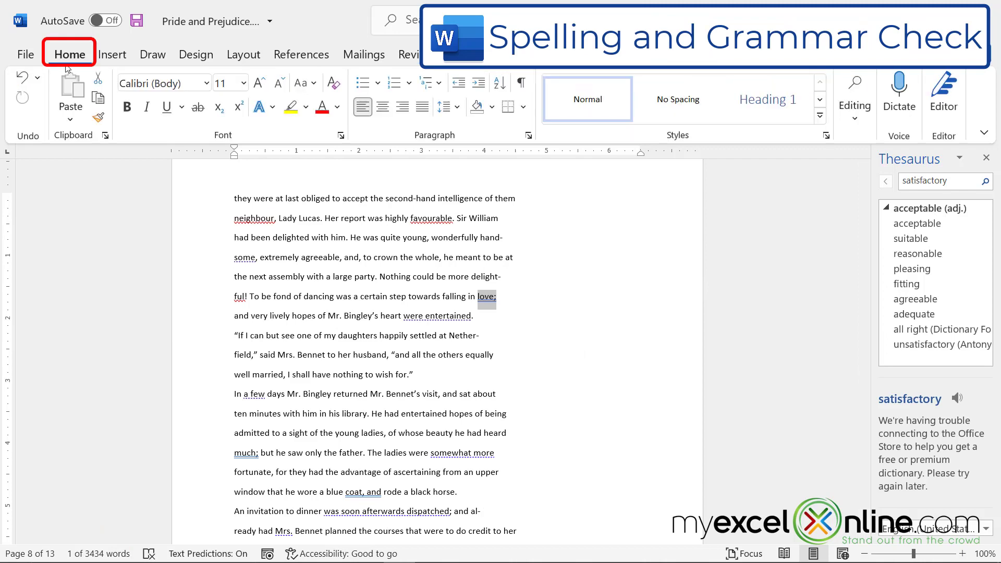
click(941, 98)
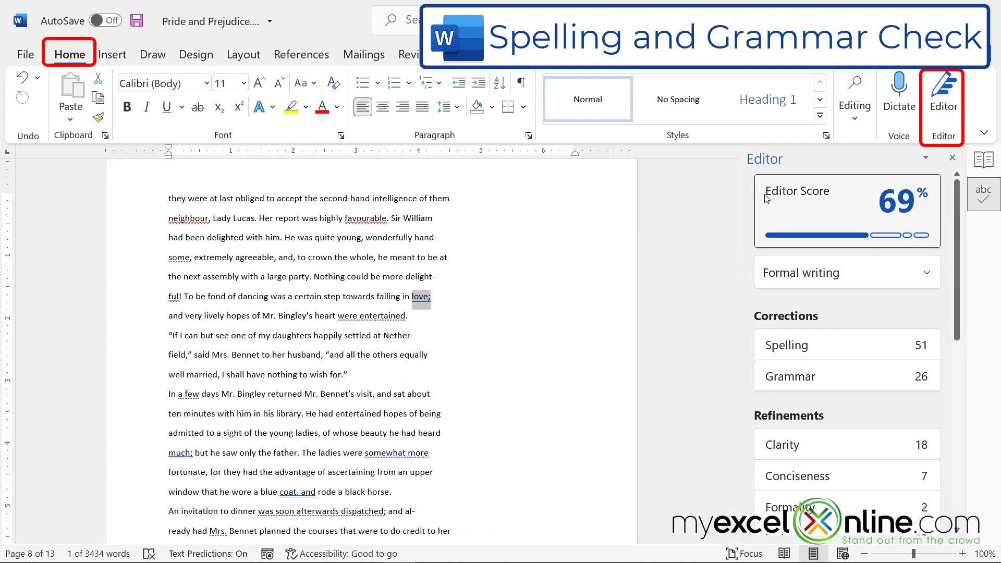
mouse_move(768, 197)
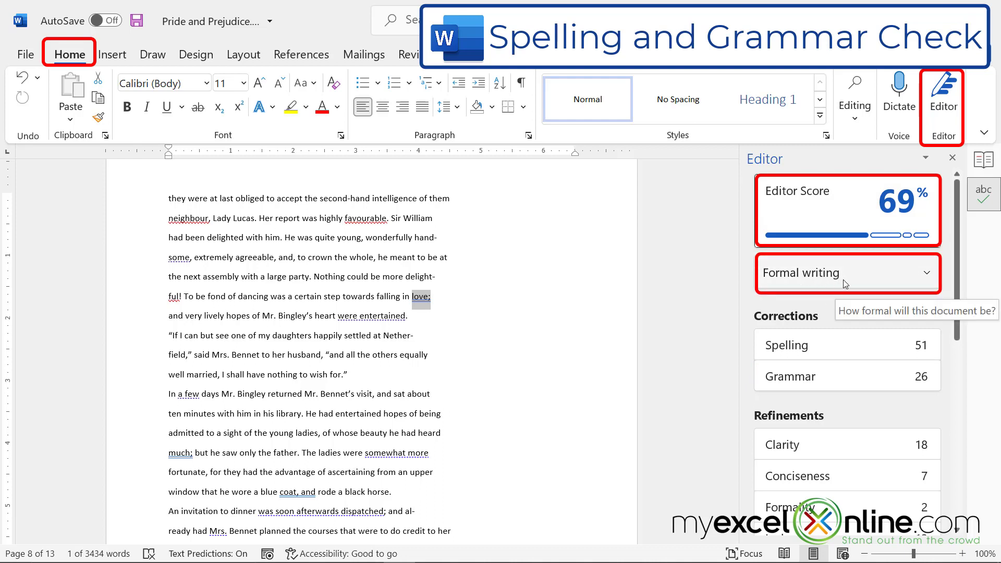
- Try the Casual writing level for the Editor check and return it to Formal
click(931, 277)
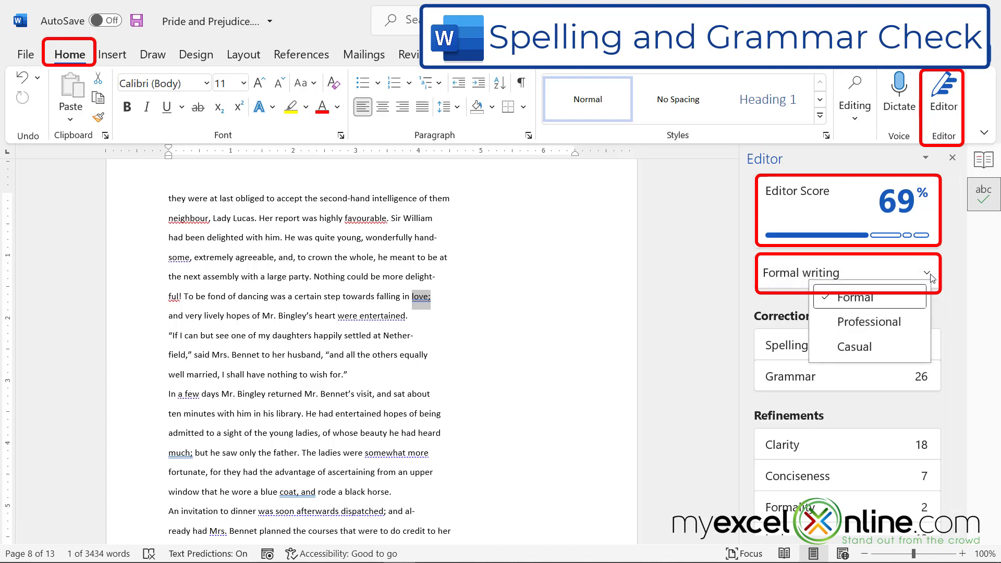
click(861, 349)
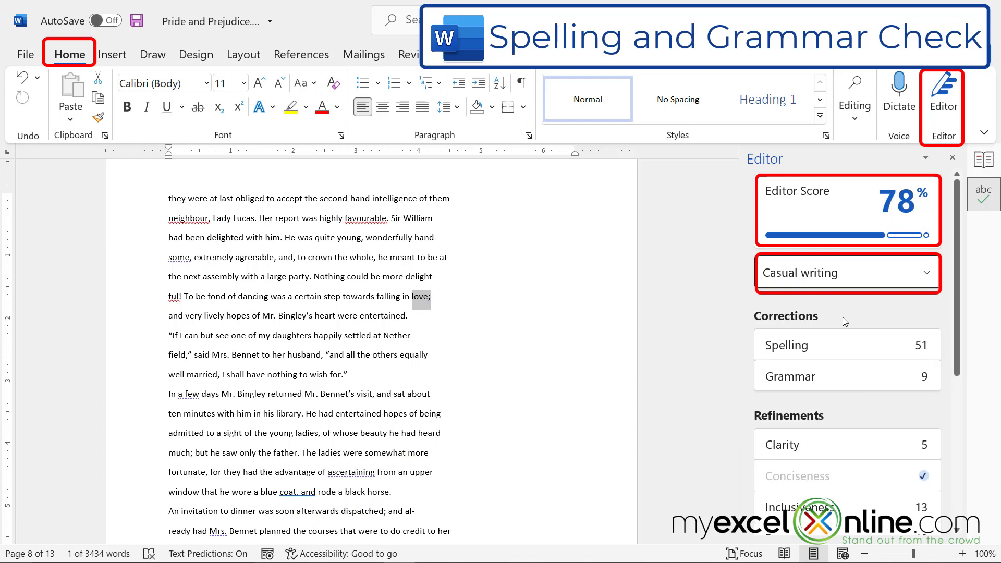
click(866, 271)
click(861, 295)
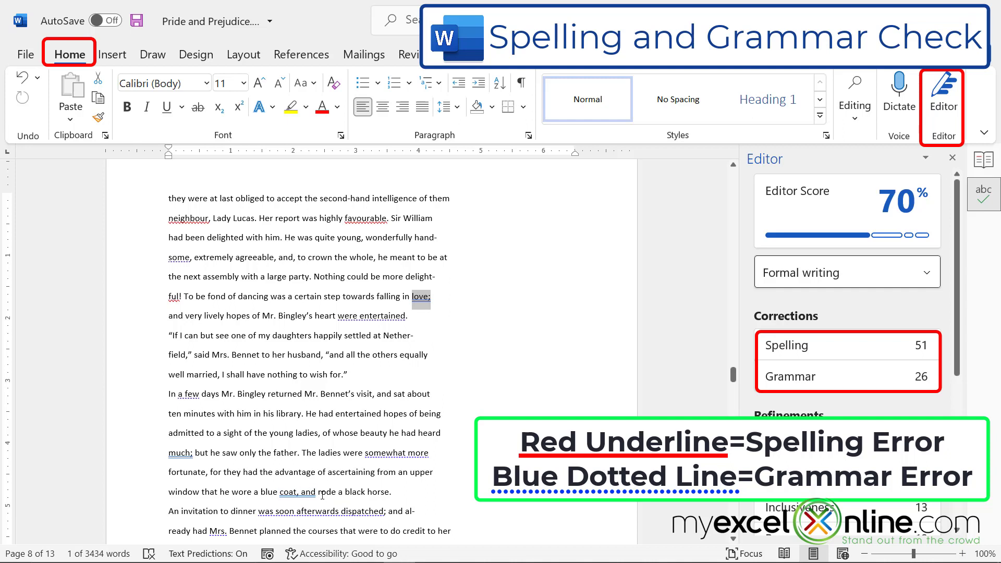
- Step forward and back through the Editor's grammar corrections without changing any, and return to the Editor overview
click(771, 379)
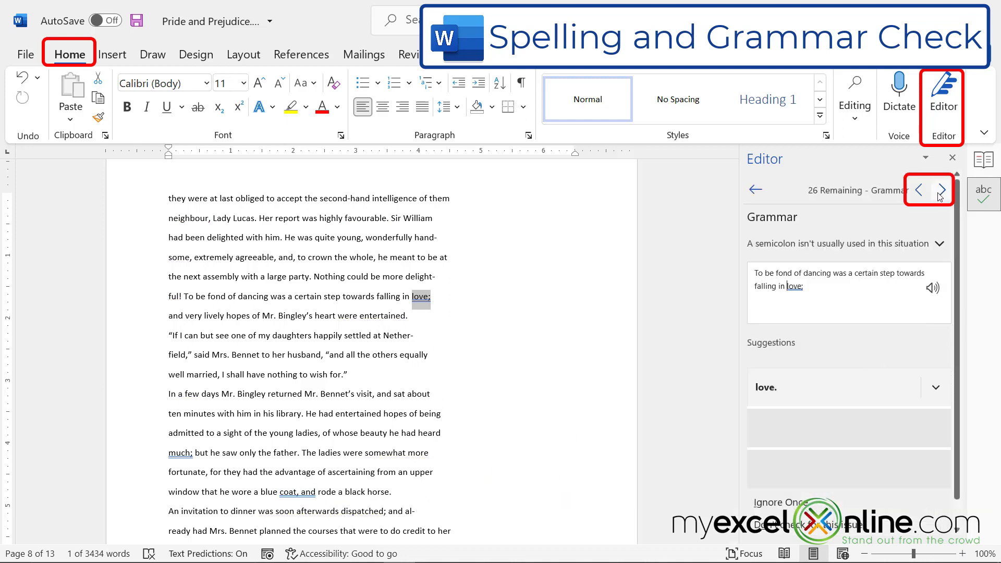
click(943, 191)
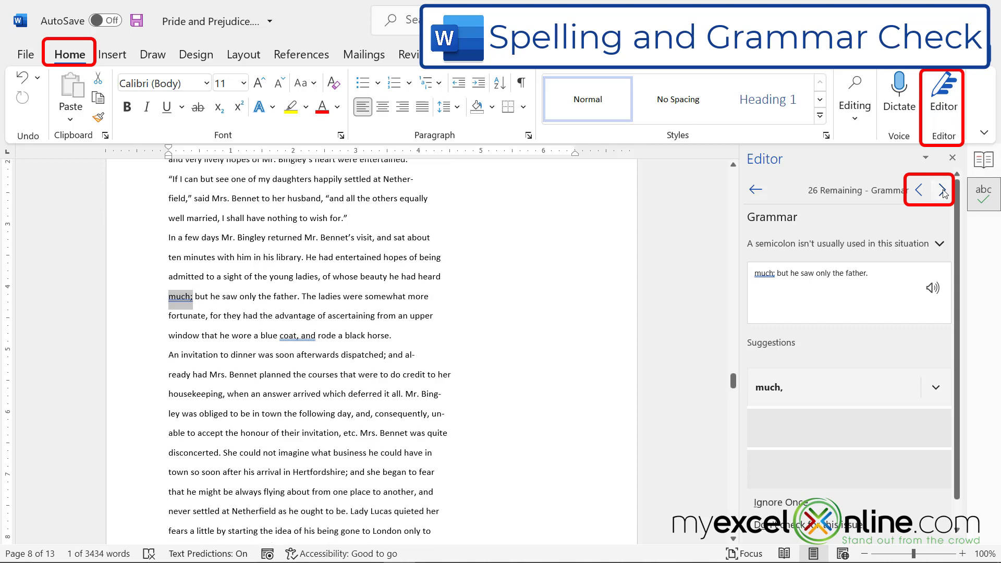
click(943, 191)
click(919, 190)
click(918, 191)
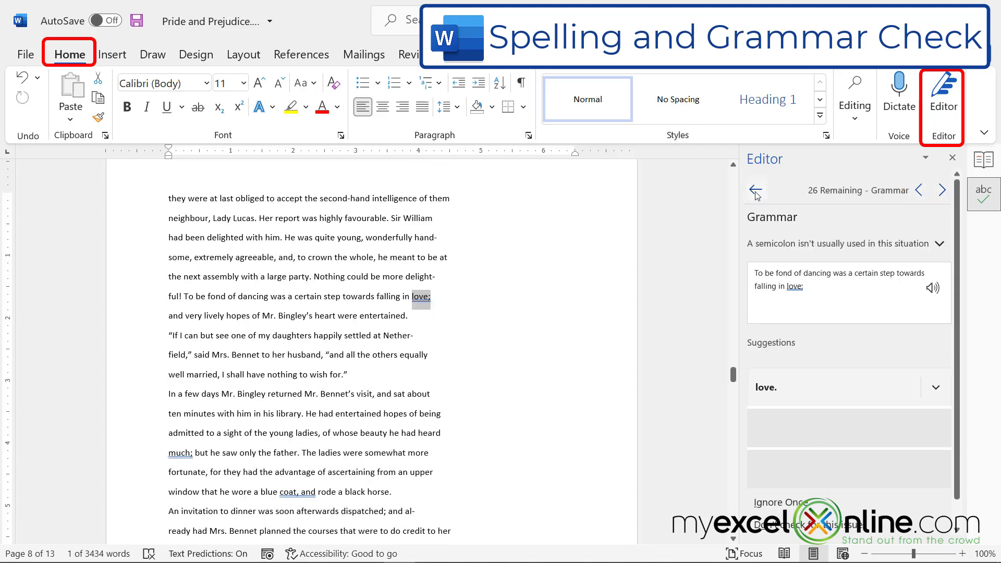
click(756, 192)
- Step forward and back through the Editor's spelling corrections without changing any, and return to the Editor overview
click(822, 347)
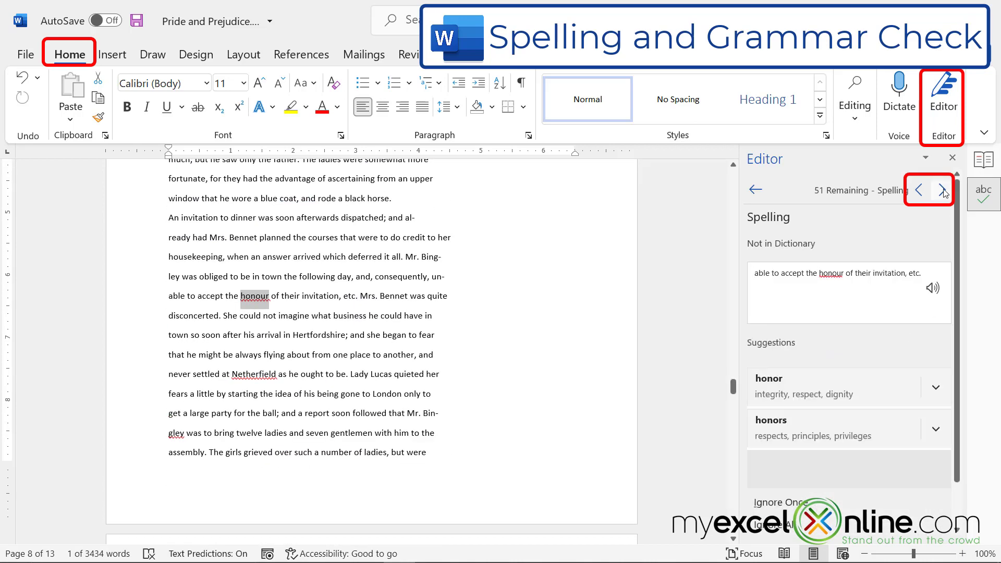
click(943, 191)
click(942, 191)
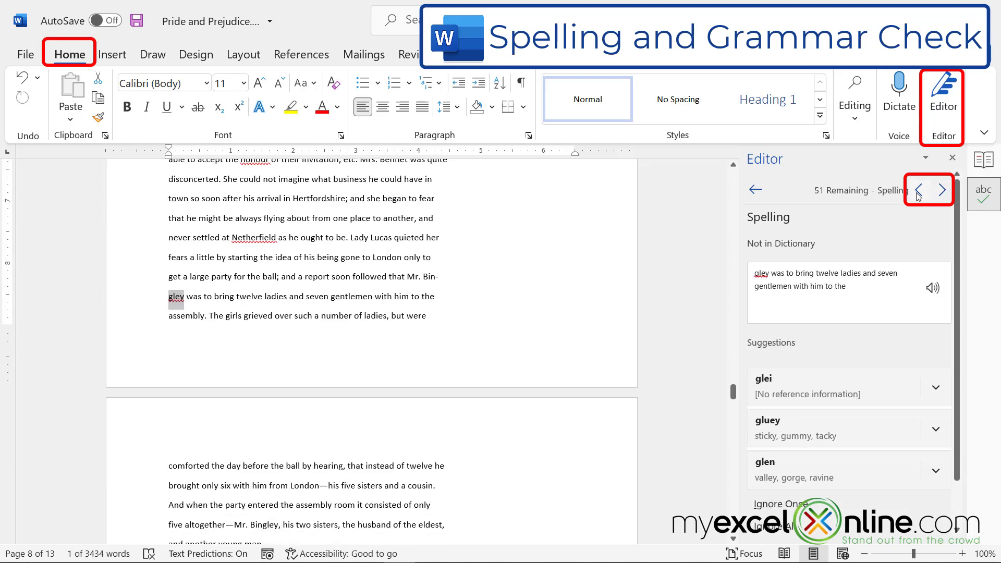
click(918, 190)
click(918, 190)
click(757, 189)
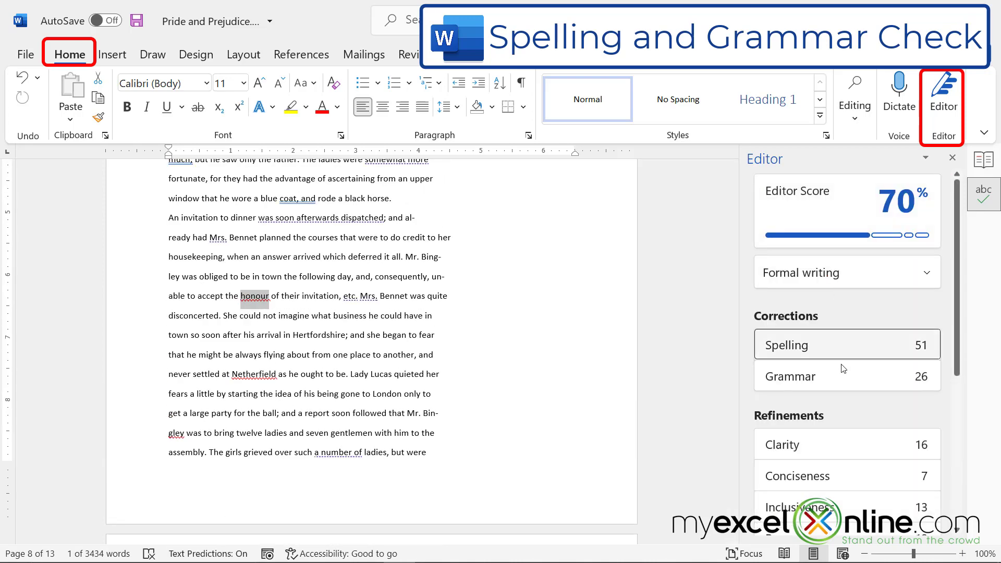